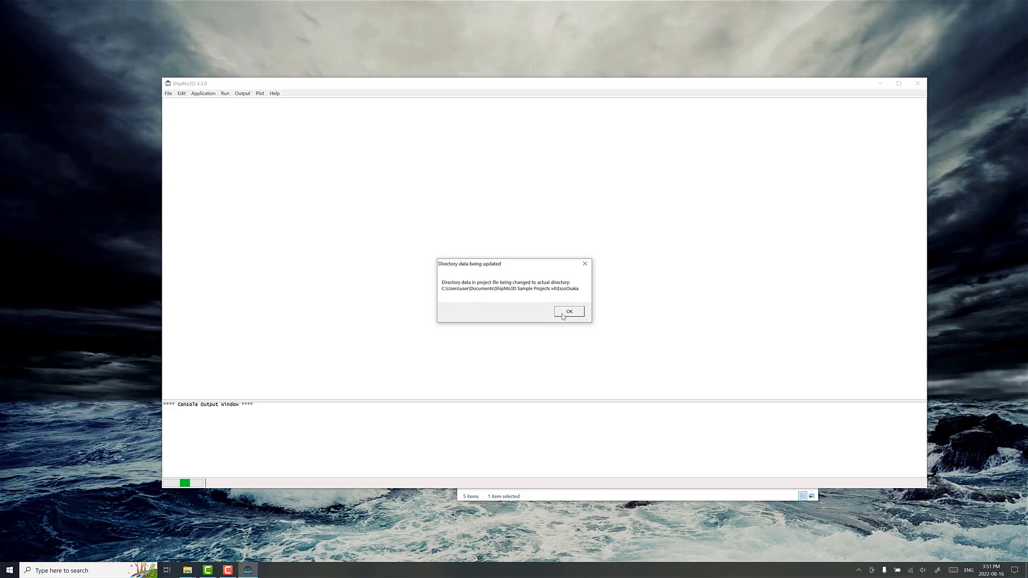
# Step: Accept the directory update for the EssoOsaka project and review its ship dimensions and application data files
pyautogui.click(568, 312)
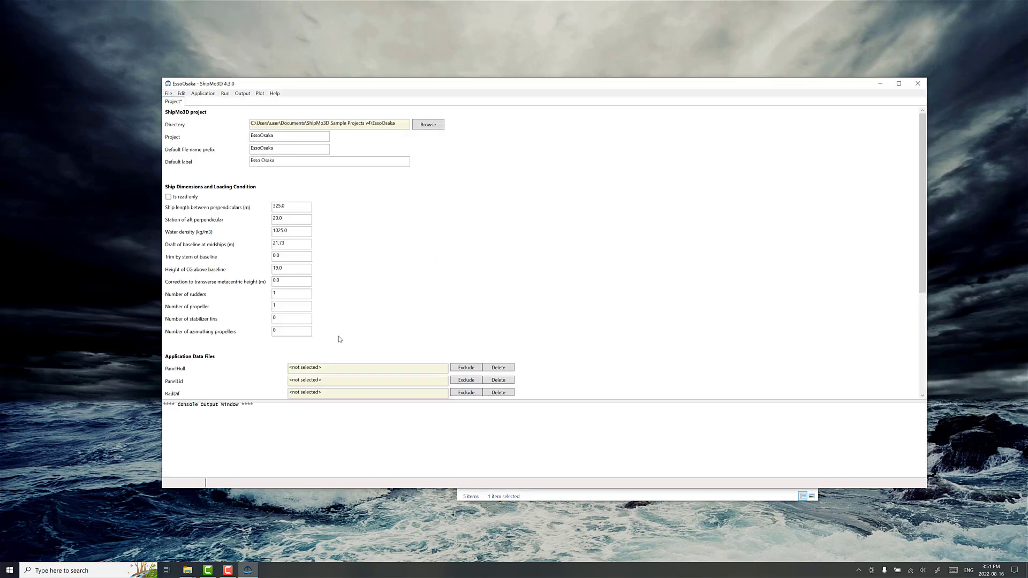
pyautogui.scroll(-3, 367, 321)
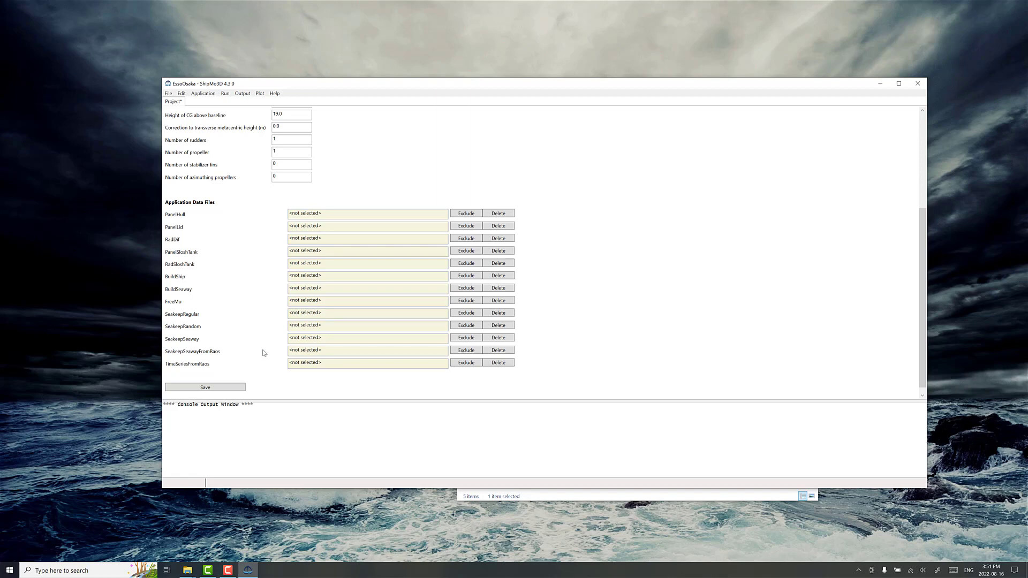
pyautogui.scroll(3, 268, 345)
# Step: Add the existing PanelHull data file EssoOsakaPanelHull4.s3i to the project and accept its directory update
pyautogui.click(168, 94)
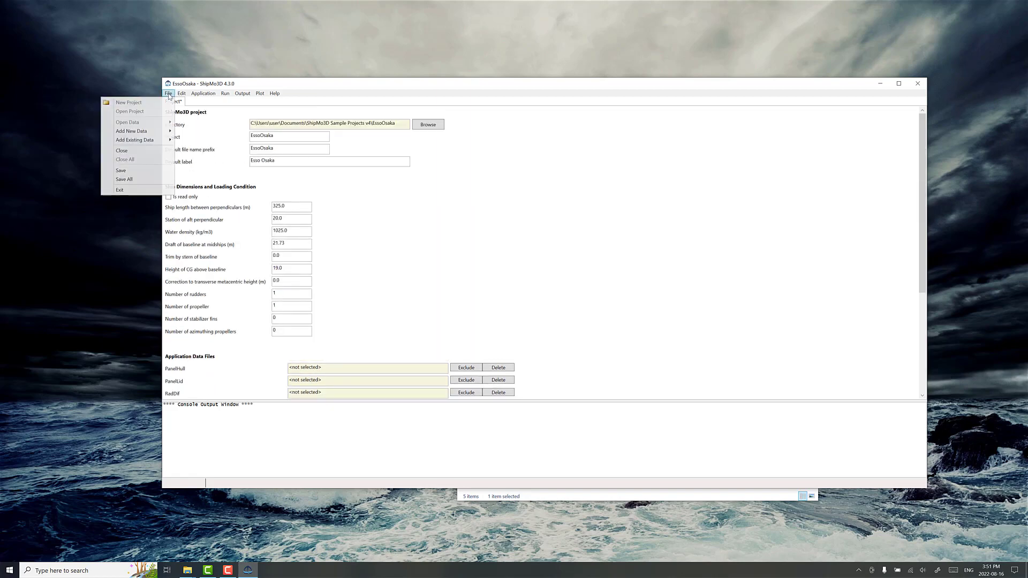
pyautogui.moveTo(139, 140)
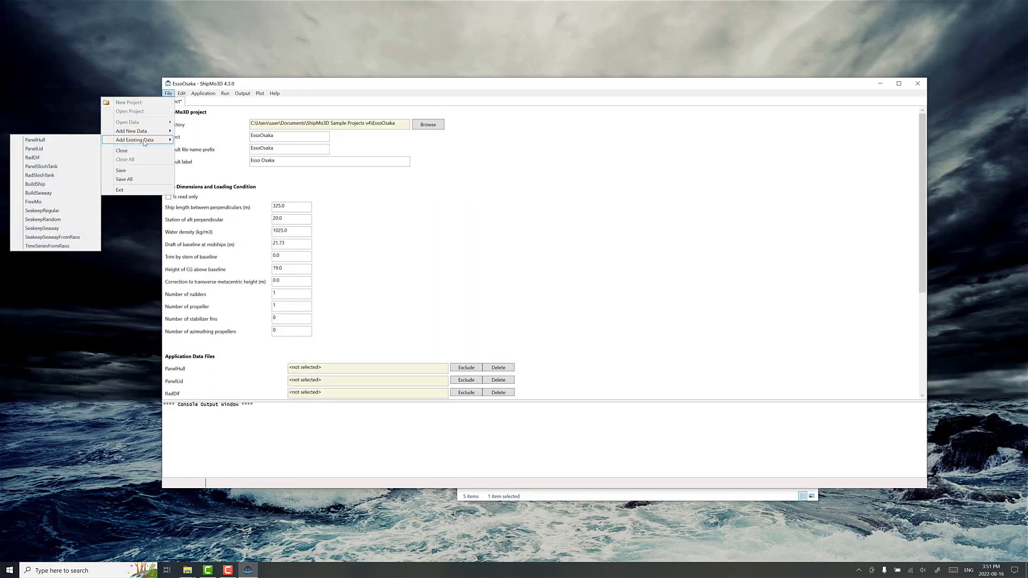
pyautogui.click(84, 144)
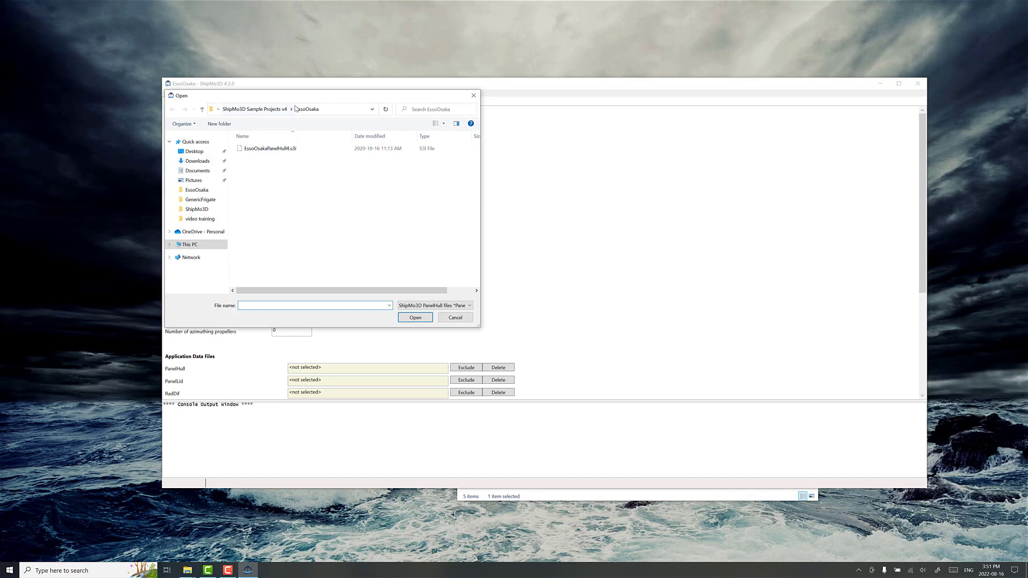
pyautogui.click(260, 150)
pyautogui.click(408, 318)
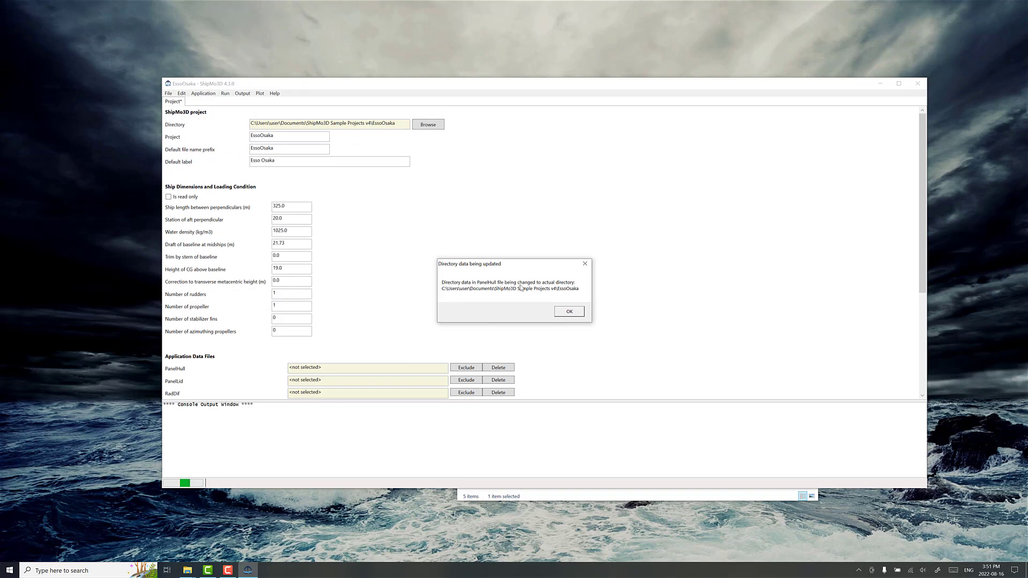
pyautogui.click(569, 311)
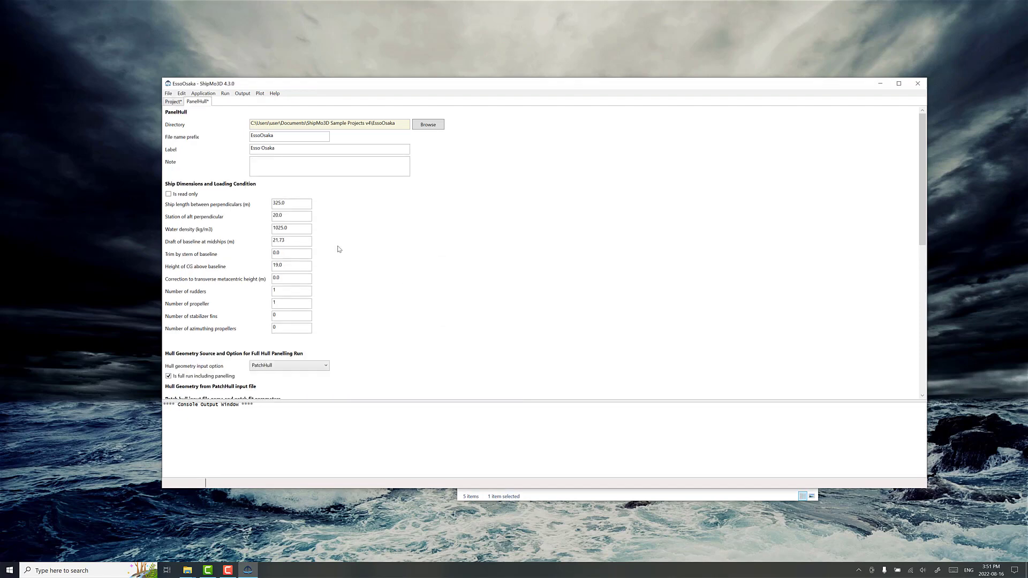
# Step: Set the patch hull input file of PanelHull to EssoOsakaPatchHull4.inp from the EssoOsaka project folder
pyautogui.scroll(-3, 343, 209)
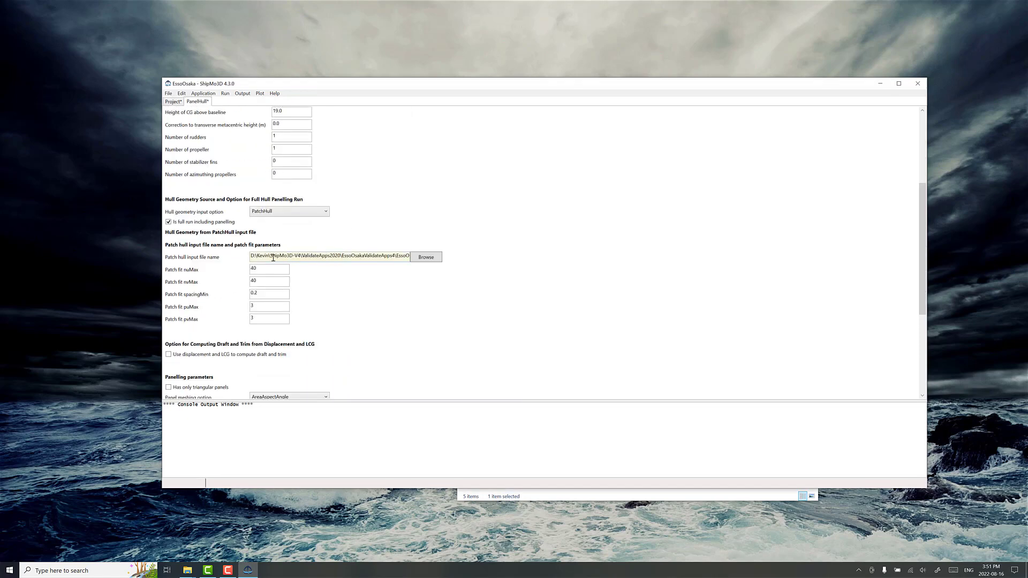
pyautogui.click(426, 257)
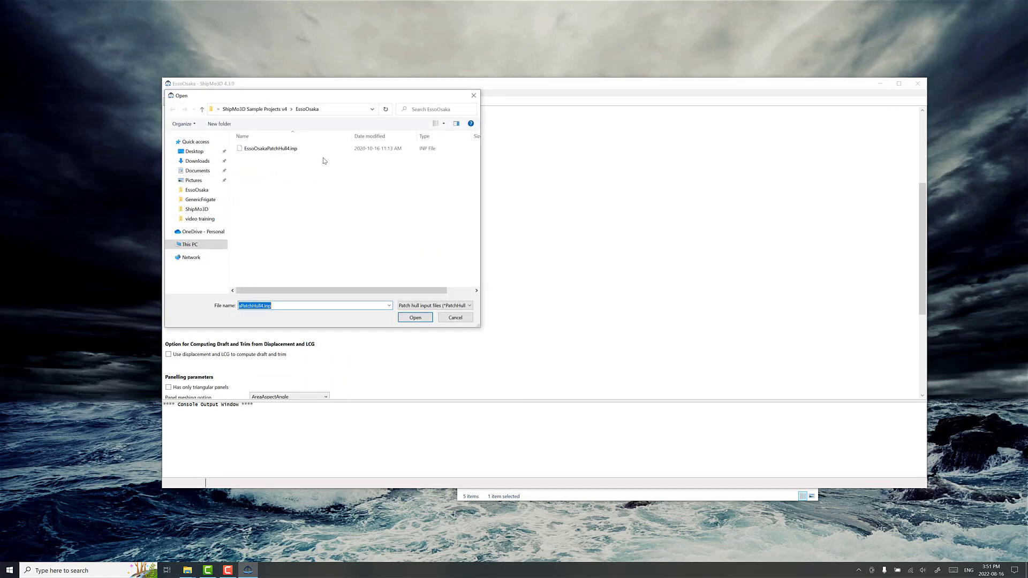
pyautogui.click(263, 150)
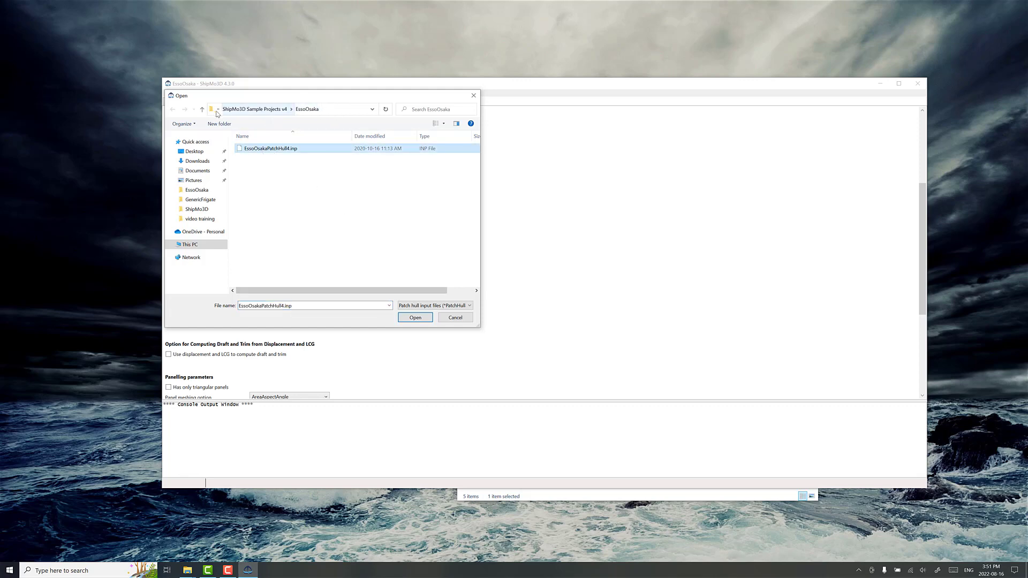
pyautogui.click(407, 318)
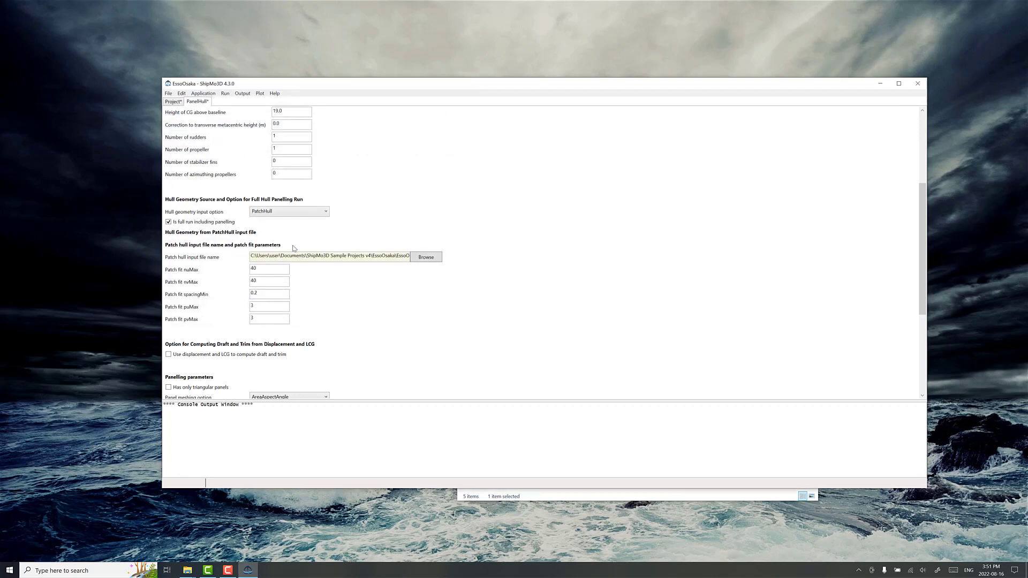
# Step: Run PanelHull and plot the panelled hull with the camera's vertical position at 9 degrees
pyautogui.scroll(-3, 296, 248)
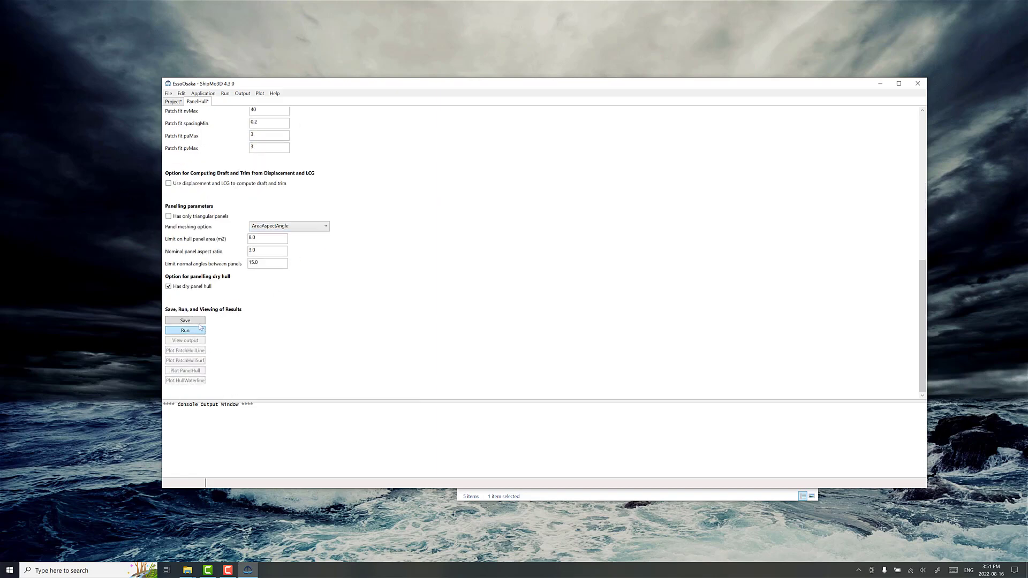
pyautogui.click(195, 332)
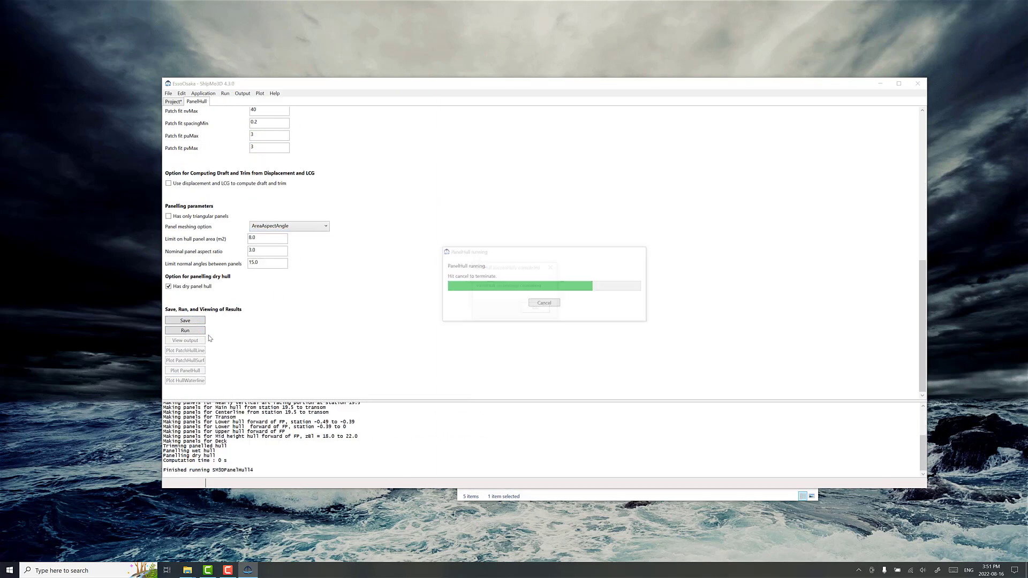
pyautogui.click(534, 309)
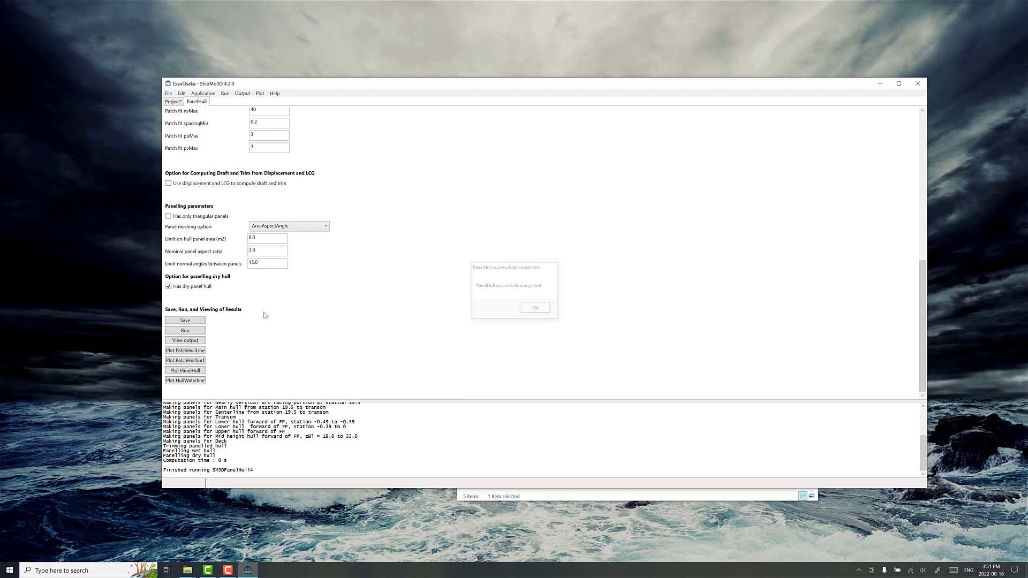
pyautogui.click(179, 372)
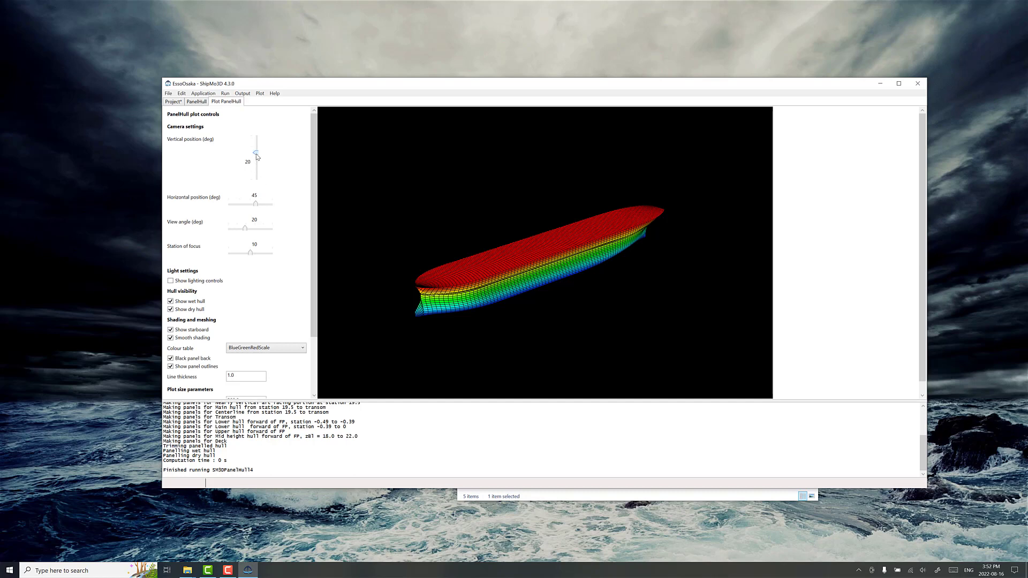
pyautogui.moveTo(256, 156)
pyautogui.mouseDown()
pyautogui.moveTo(255, 170)
pyautogui.moveTo(254, 159)
pyautogui.mouseUp()
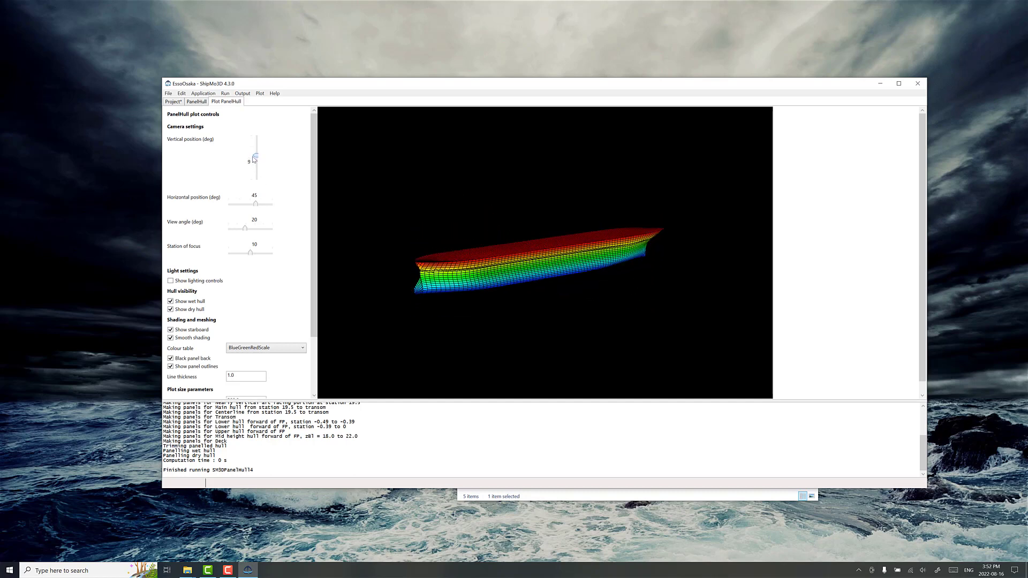
# Step: Add the existing PanelLid data file EssoOsakaPanelLid4.s3i to the project and accept its directory update
pyautogui.click(169, 94)
pyautogui.moveTo(139, 139)
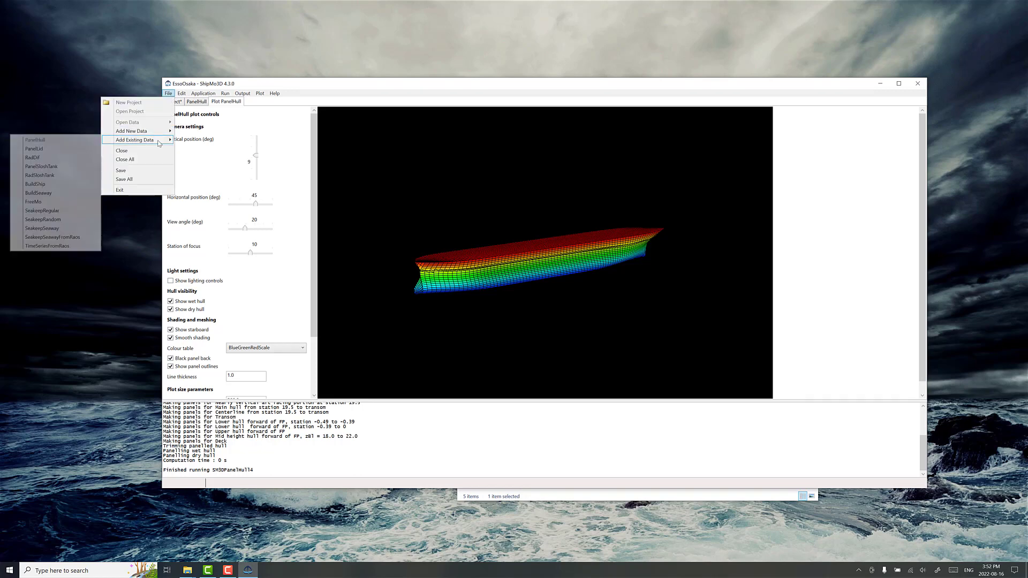
pyautogui.click(80, 149)
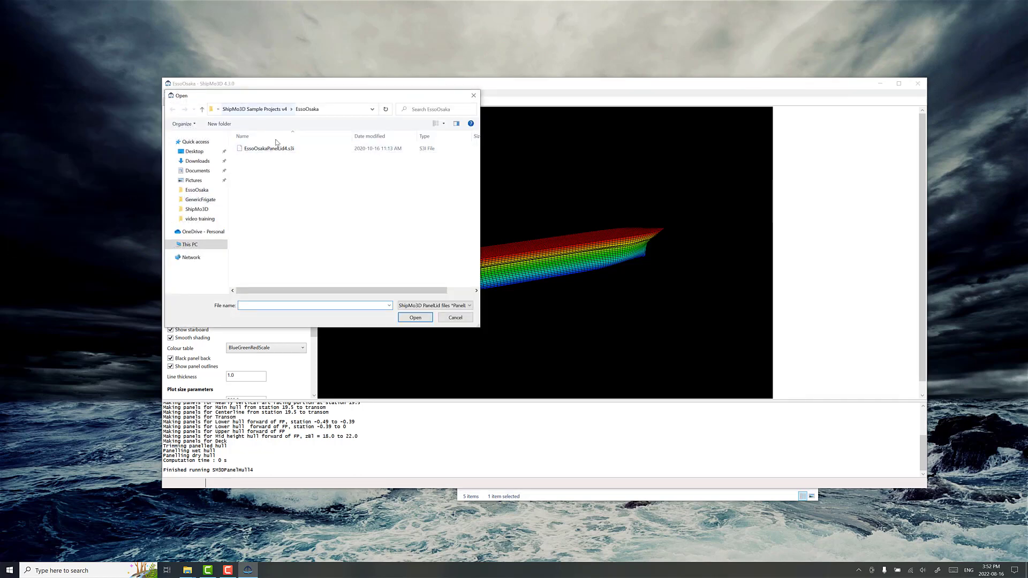
pyautogui.click(279, 149)
pyautogui.click(415, 317)
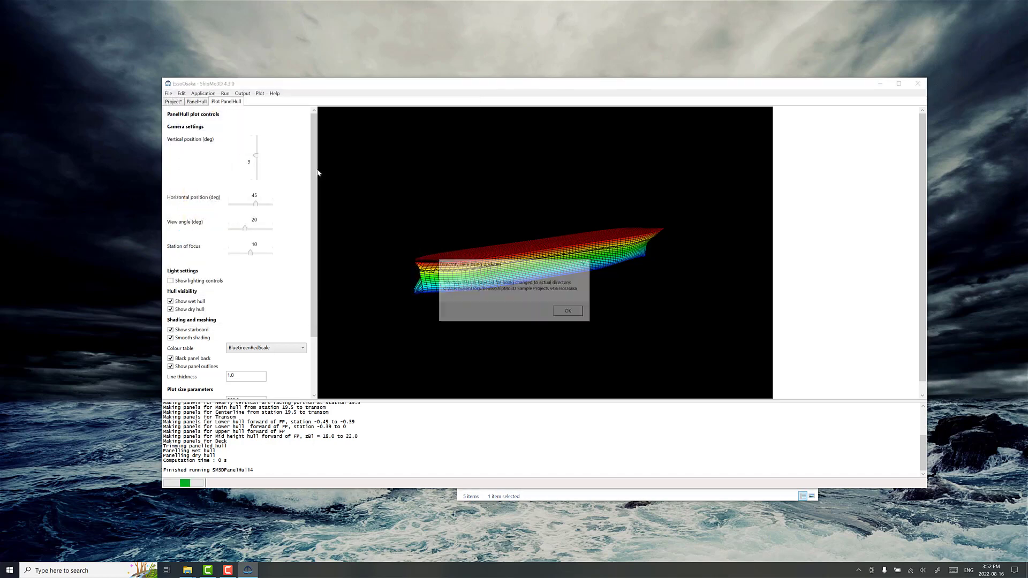
pyautogui.click(568, 311)
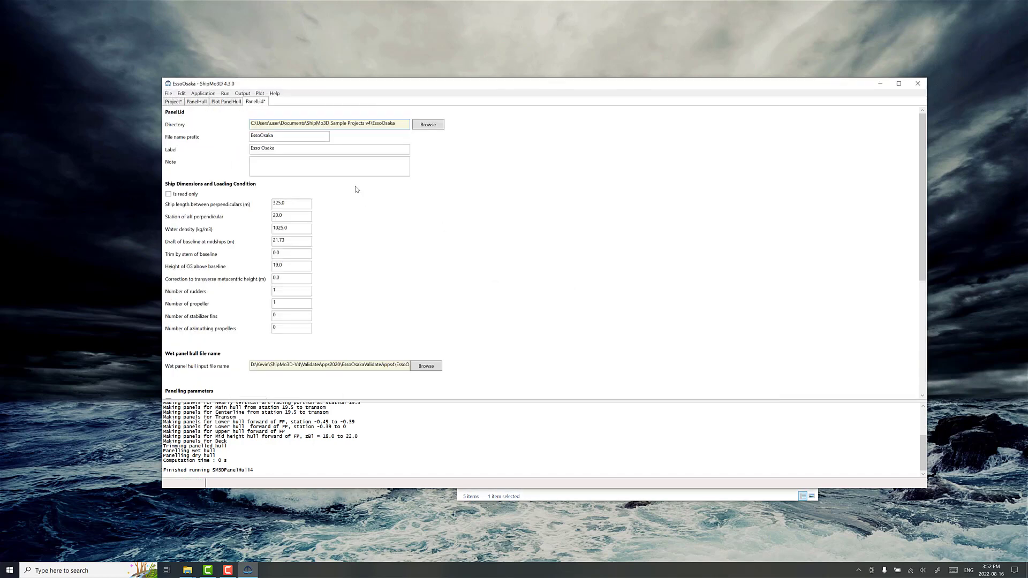
# Step: Set the wet panel hull input file of PanelLid to EssoOsakaWetPanelHull.bin from the EssoOsaka folder
pyautogui.scroll(-2, 342, 300)
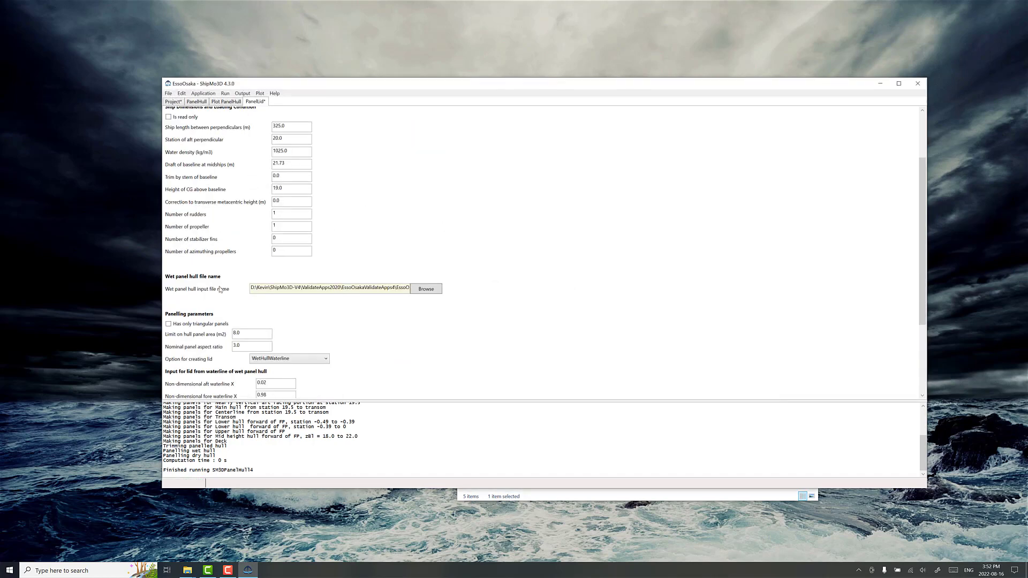
pyautogui.click(423, 292)
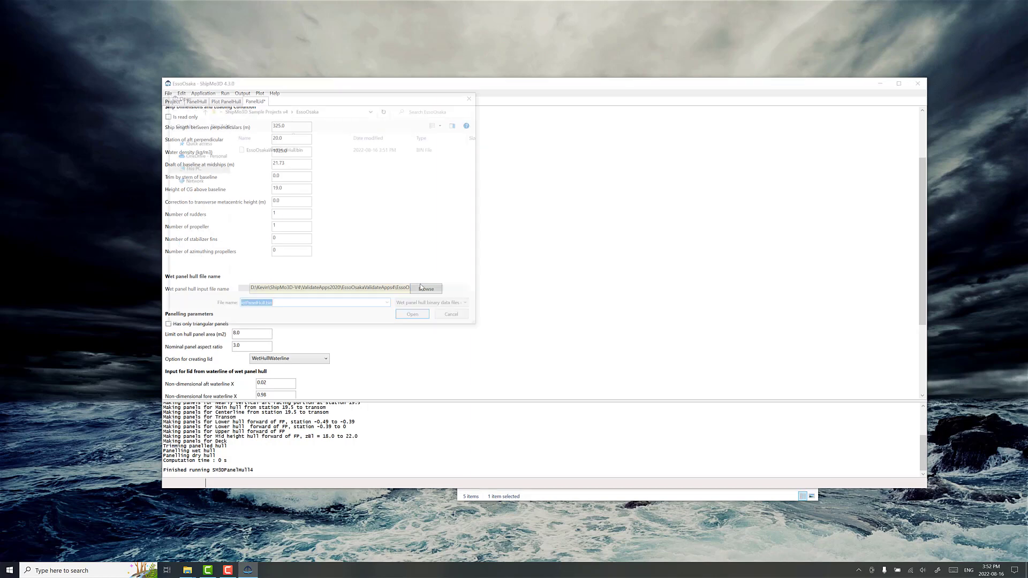
pyautogui.click(276, 149)
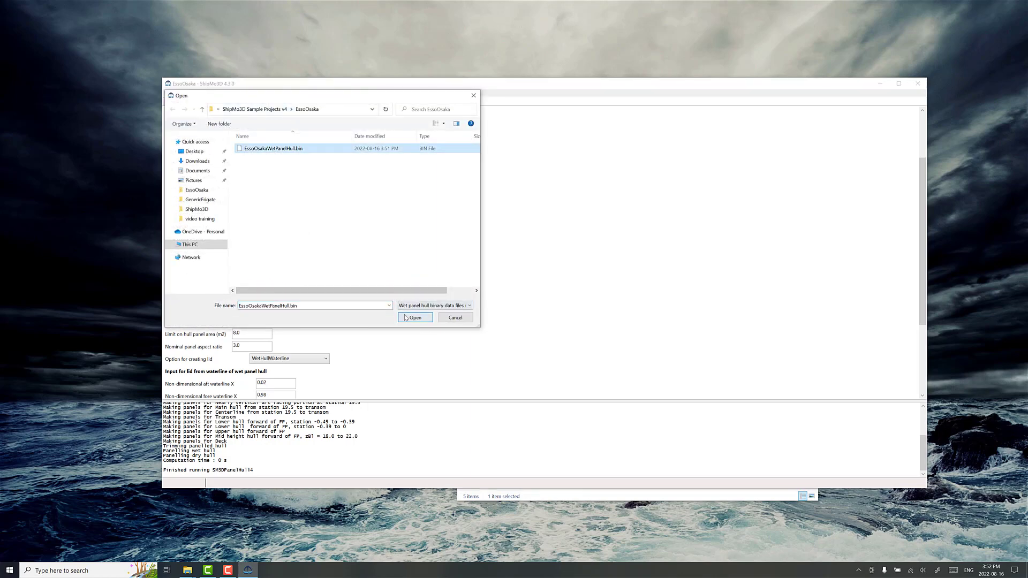
pyautogui.click(415, 318)
# Step: Run PanelLid and plot the wet hull and lid with panel outlines shown
pyautogui.scroll(-3, 293, 323)
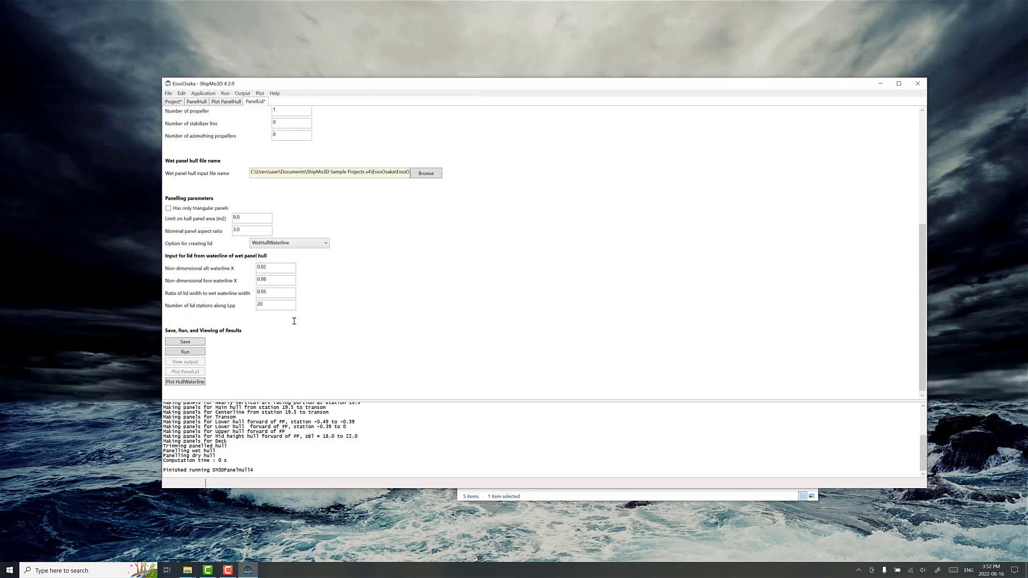
pyautogui.click(196, 351)
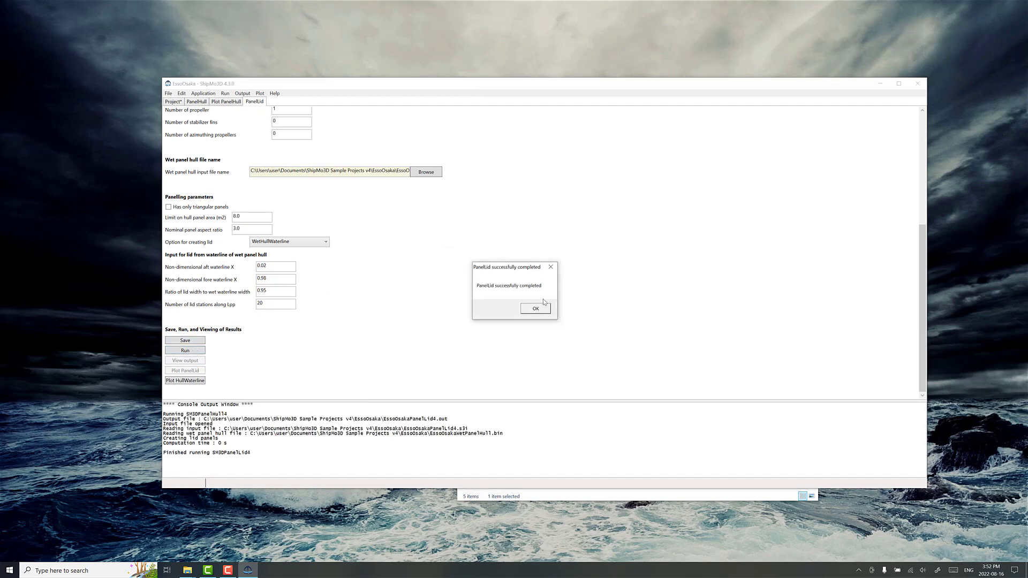
pyautogui.click(540, 308)
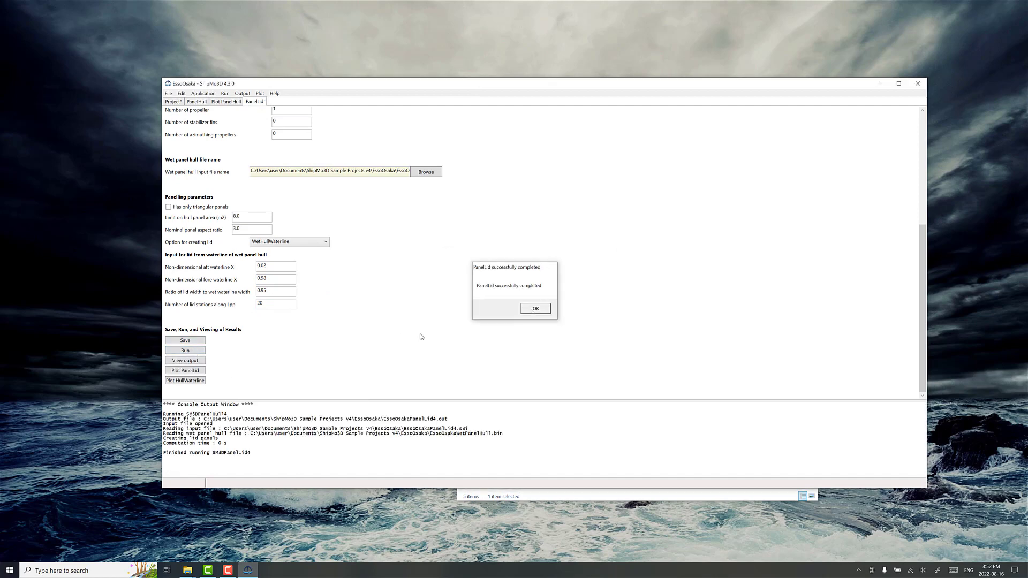
pyautogui.click(186, 370)
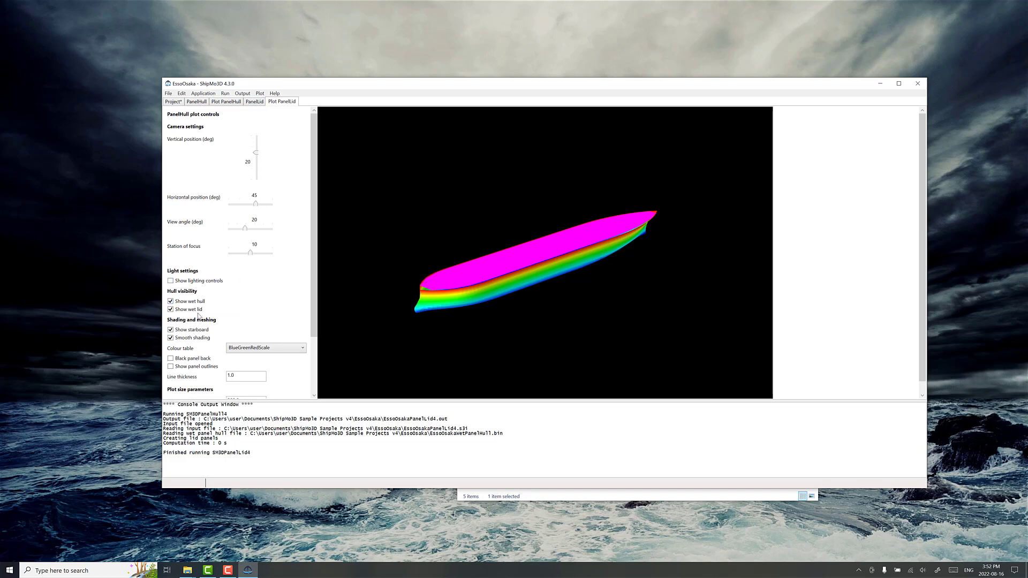
pyautogui.click(186, 369)
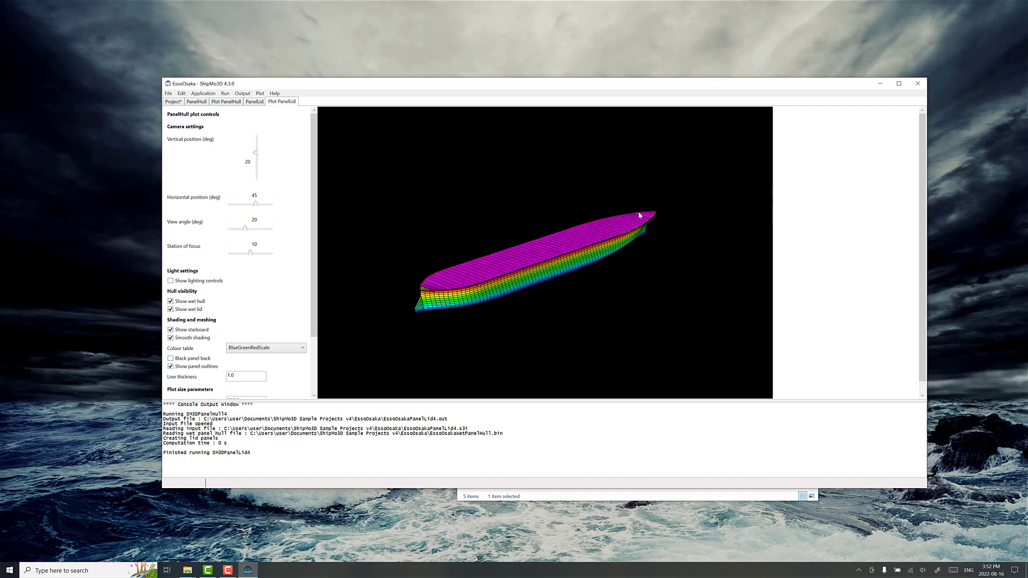
# Step: Add the existing RadDif data file EssoOsakaRadDif4.s3i to the project and accept its directory update
pyautogui.click(168, 93)
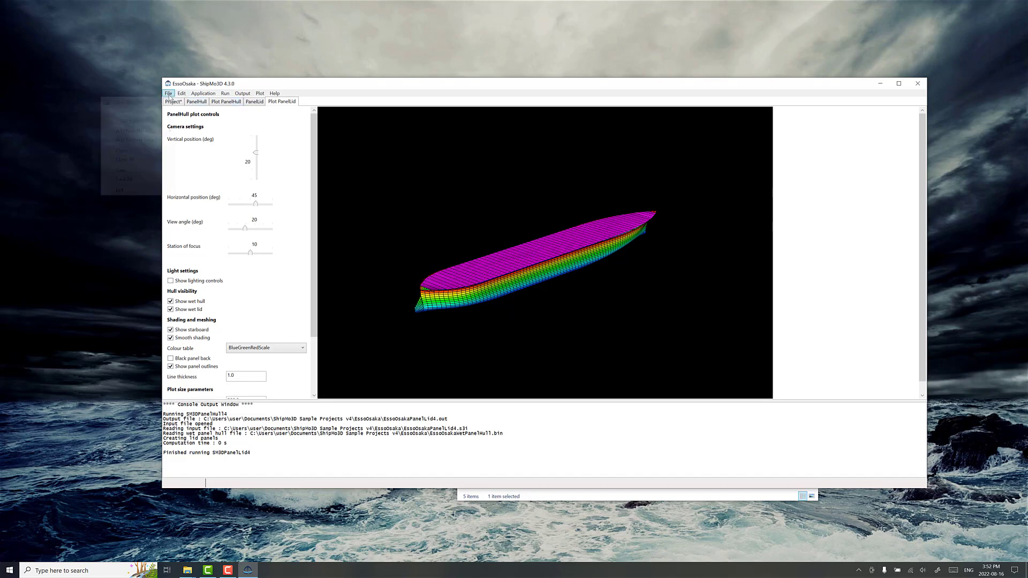
pyautogui.moveTo(146, 141)
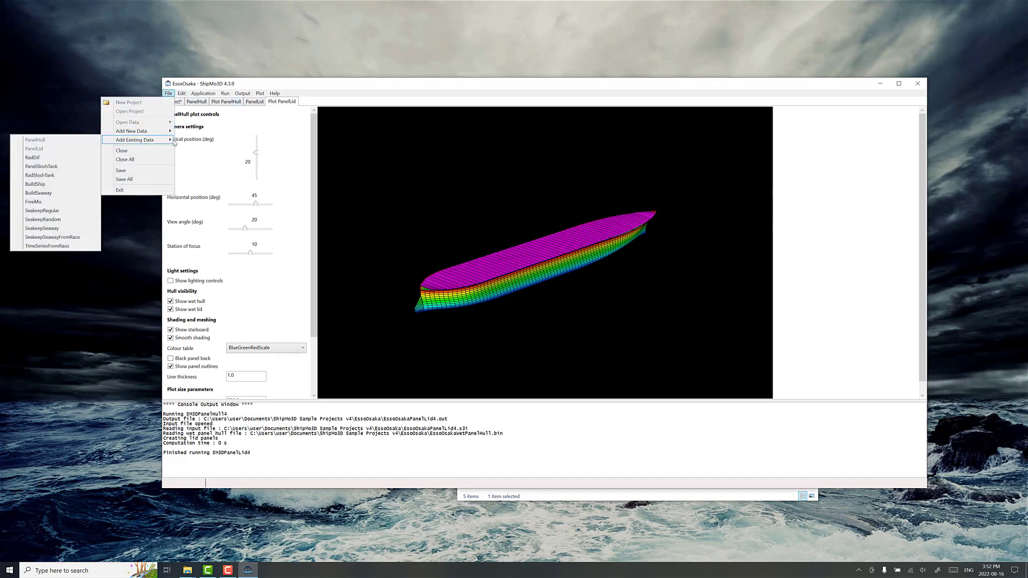
pyautogui.click(82, 156)
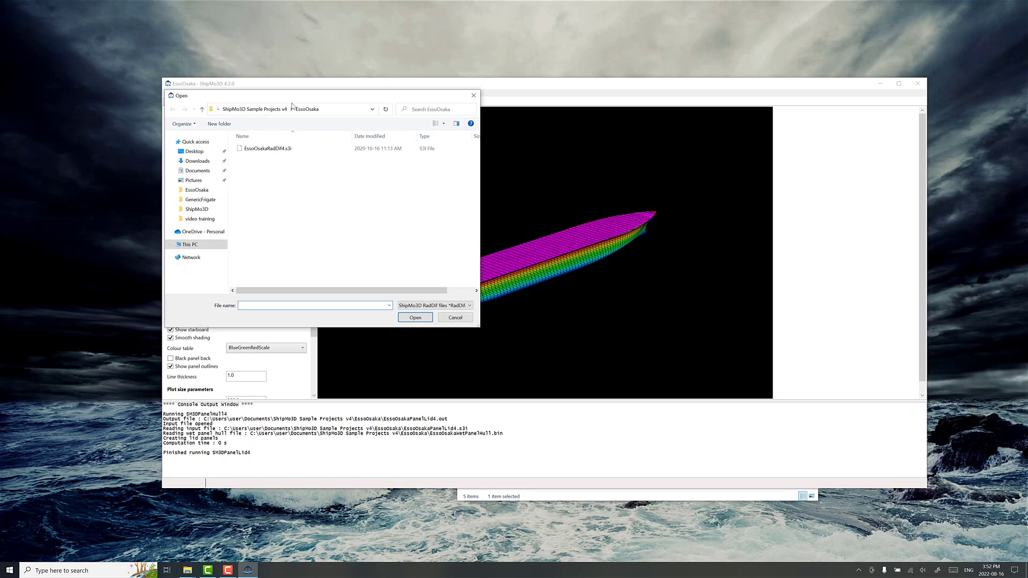
pyautogui.click(269, 149)
pyautogui.click(405, 318)
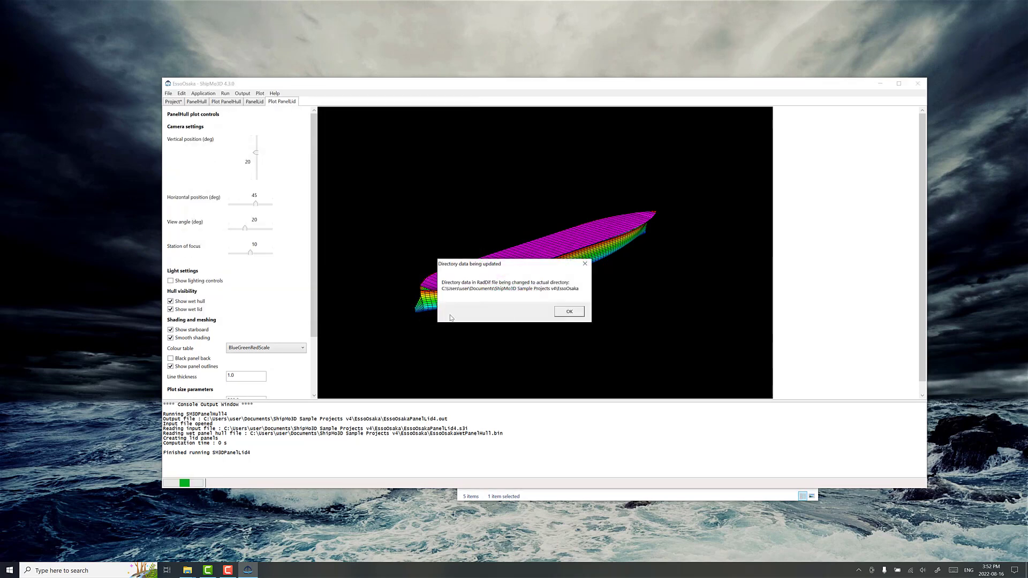
pyautogui.click(569, 311)
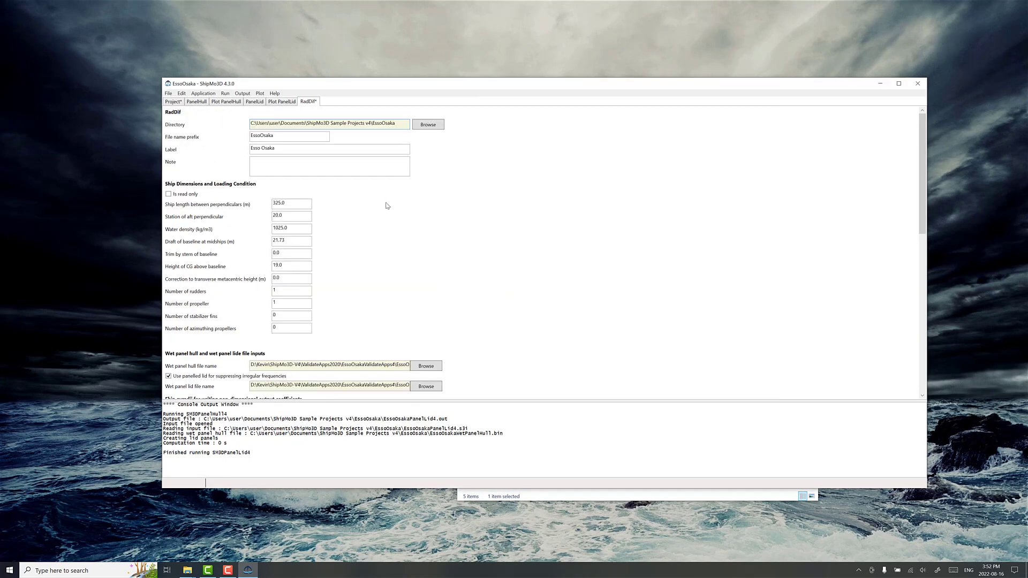
# Step: Set the wet panel hull file of RadDif to EssoOsakaWetPanelHull.bin from the EssoOsaka folder
pyautogui.scroll(-5, 326, 225)
pyautogui.click(417, 234)
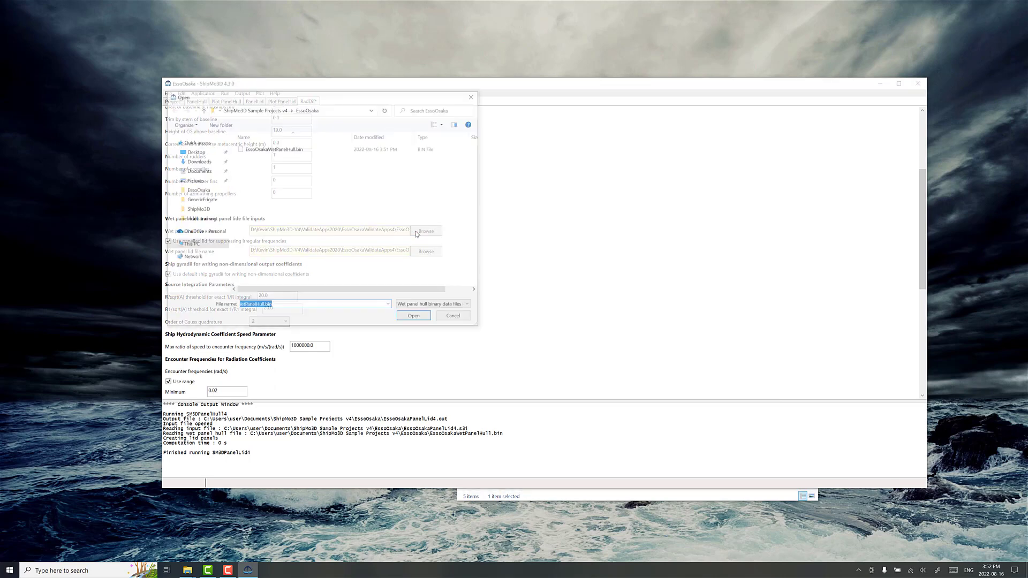
pyautogui.click(289, 149)
pyautogui.click(415, 318)
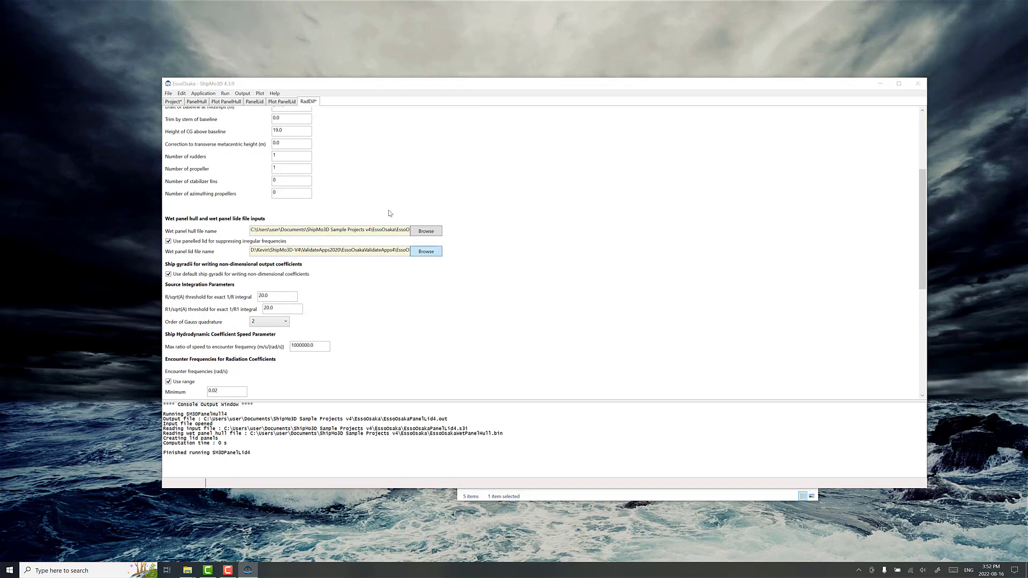
# Step: Set the wet panel lid file of RadDif to the one in the EssoOsaka folder and save the RadDif data
pyautogui.click(427, 251)
pyautogui.click(265, 149)
pyautogui.click(415, 317)
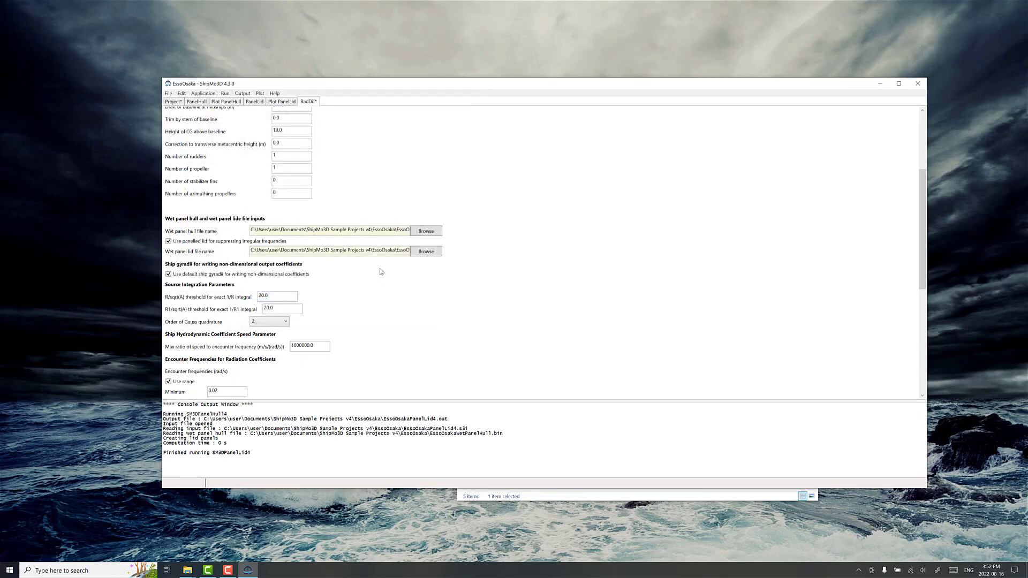
pyautogui.scroll(-5, 312, 248)
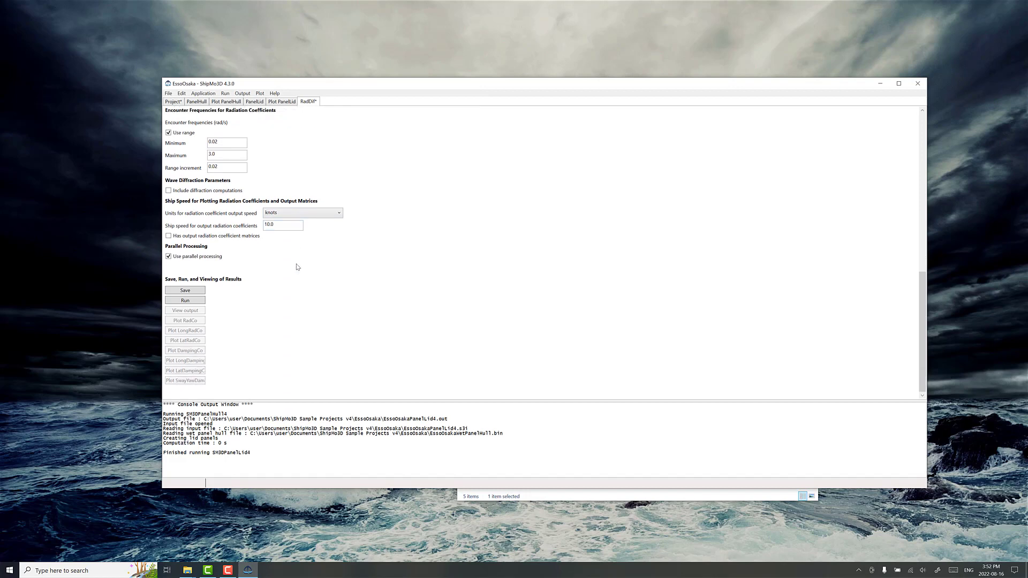
pyautogui.click(196, 291)
# Step: Run RadDif and plot the radiation coefficients for all motion modes
pyautogui.scroll(6, 219, 266)
pyautogui.scroll(-4, 255, 198)
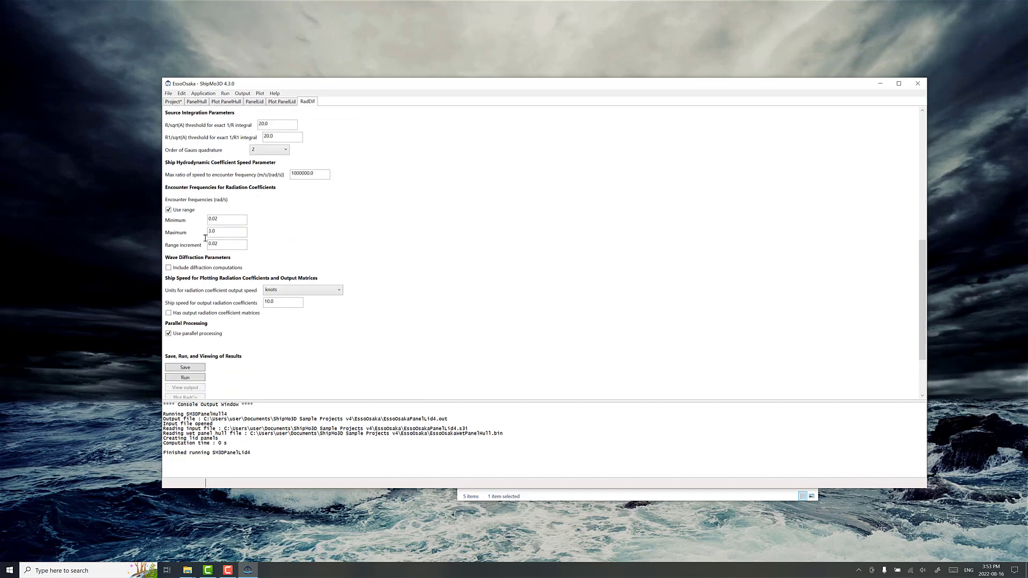
pyautogui.scroll(-3, 205, 238)
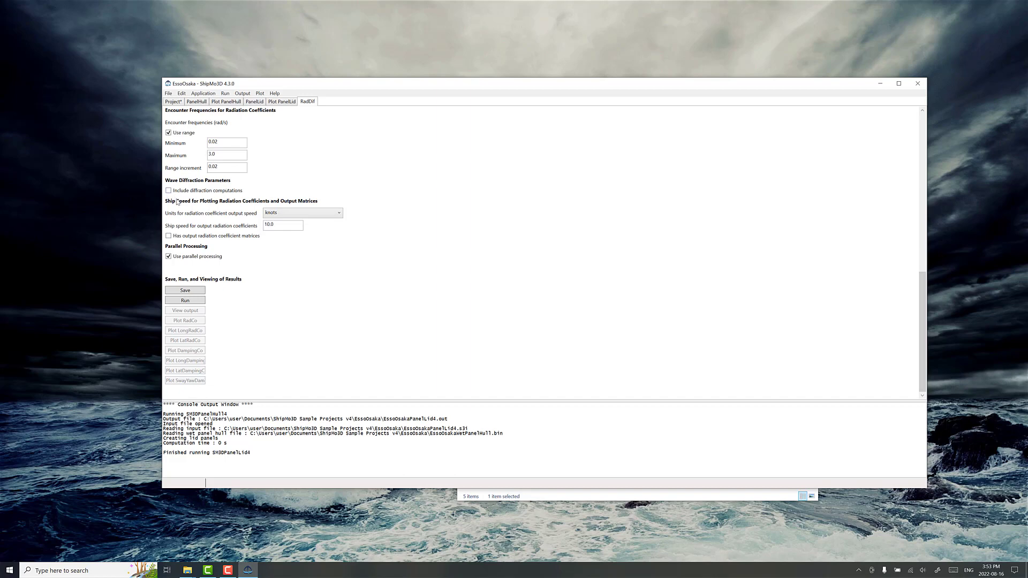
pyautogui.click(195, 301)
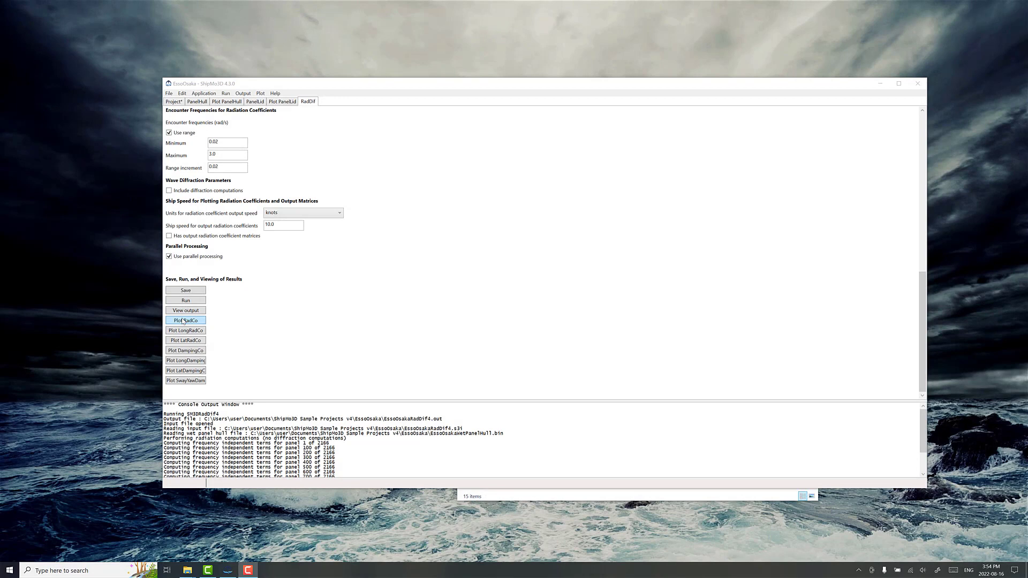
pyautogui.click(182, 321)
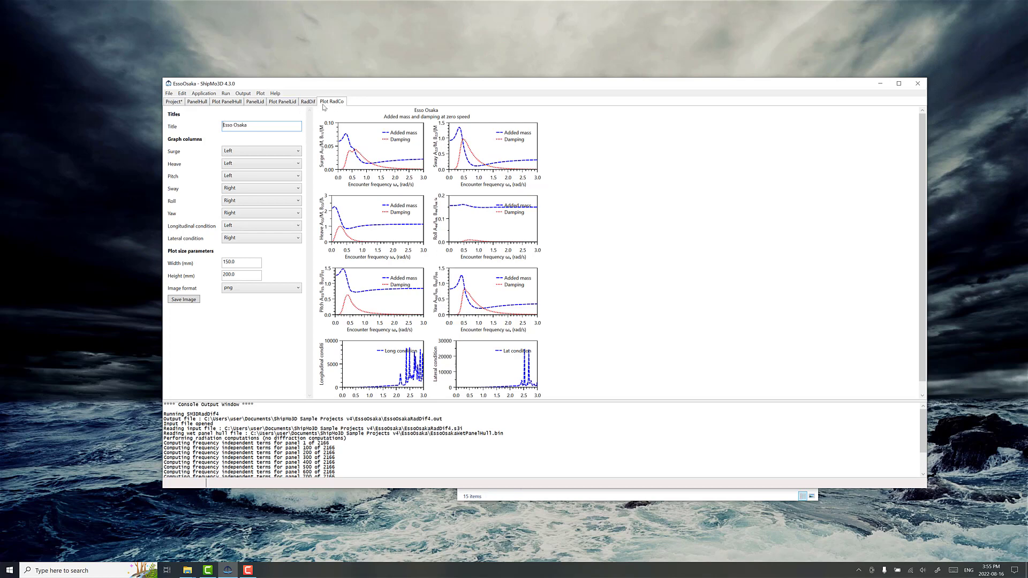
# Step: Add the existing BuildShip data file EssoOsakaBuildShip4.s3i to the project and accept its directory update
pyautogui.click(169, 93)
pyautogui.moveTo(156, 142)
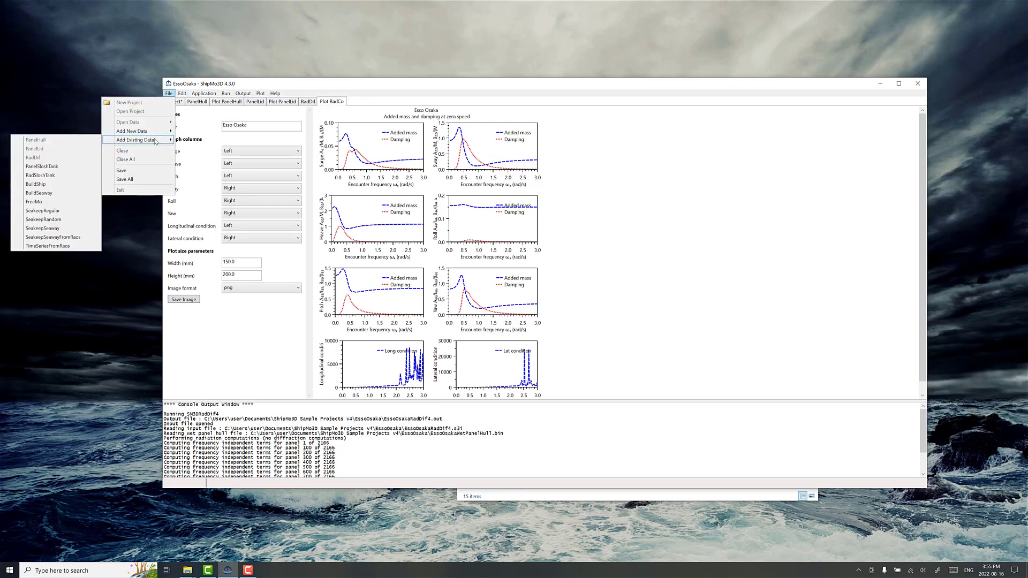
pyautogui.click(46, 184)
pyautogui.click(282, 149)
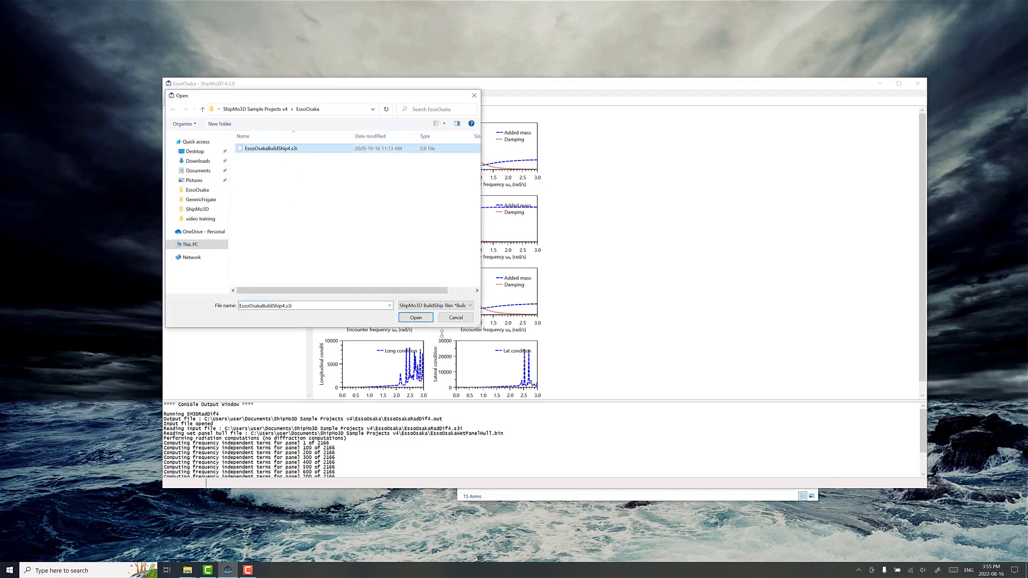
pyautogui.click(415, 318)
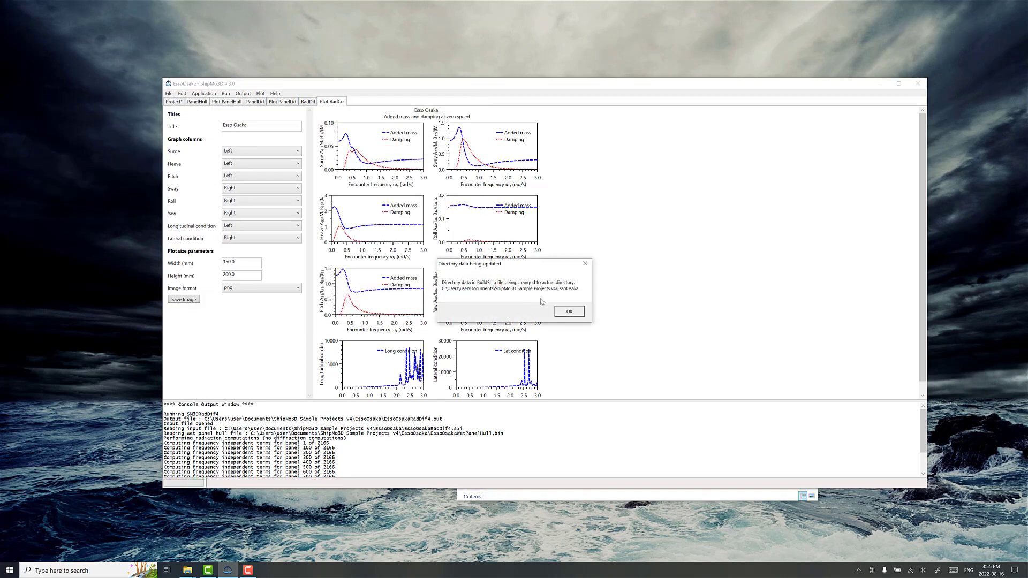
pyautogui.click(560, 311)
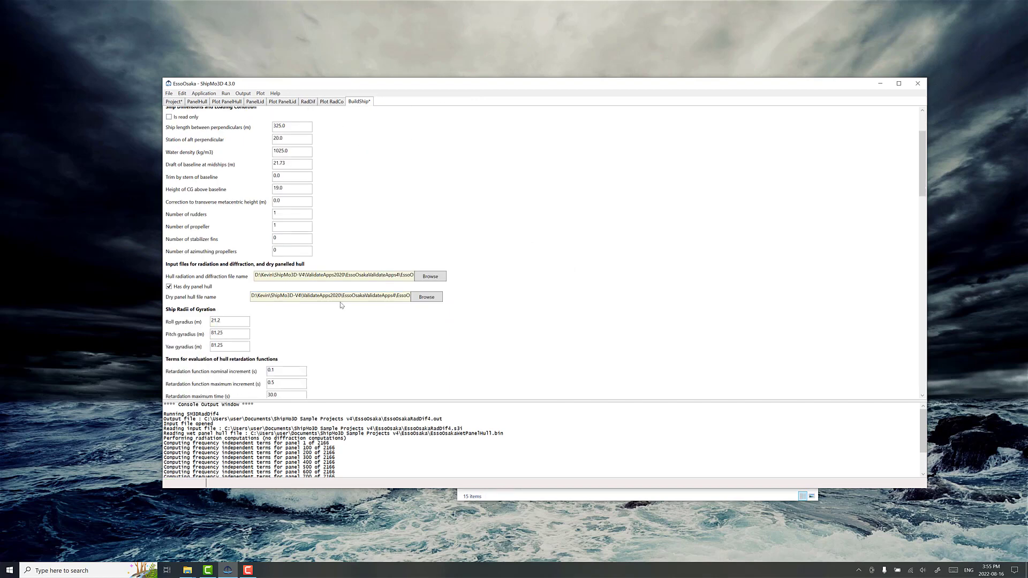
# Step: Set BuildShip's hull radiation and diffraction file to EssoOsakaRadDifDB.bin and its dry panel hull file to EssoOsakaDryPanelHull.bin
pyautogui.click(422, 280)
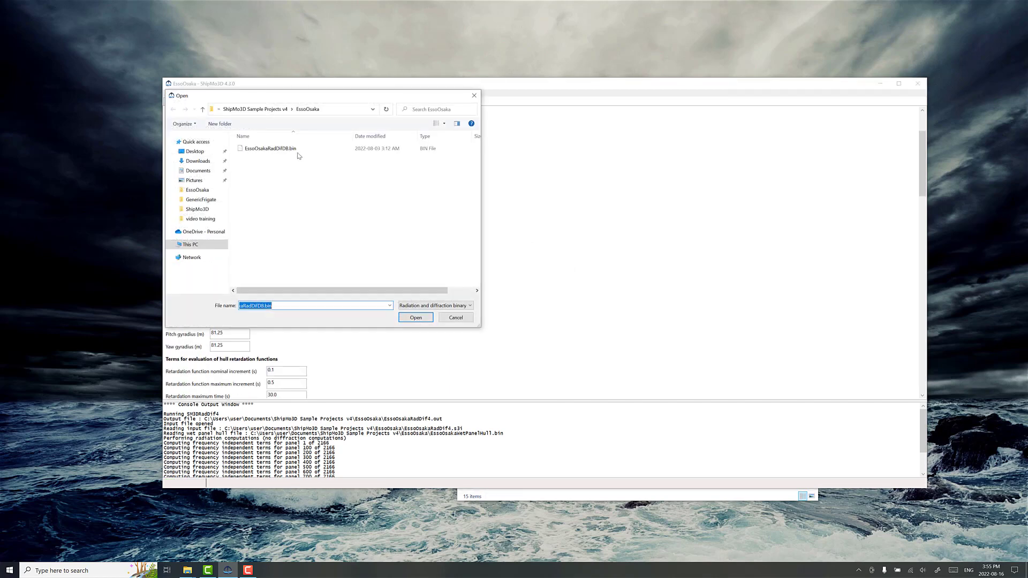
pyautogui.click(298, 149)
pyautogui.click(415, 317)
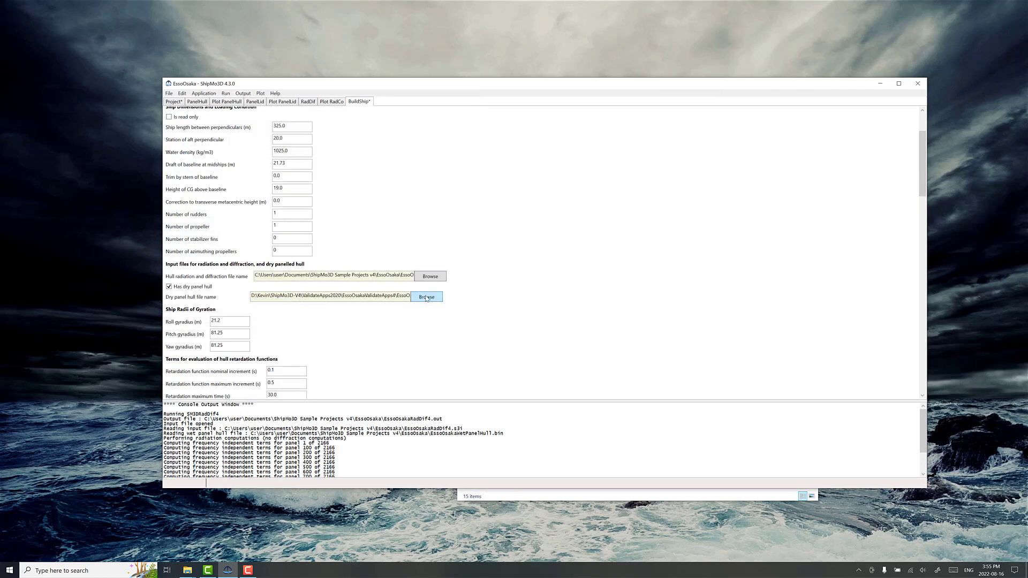
pyautogui.click(426, 297)
pyautogui.click(276, 150)
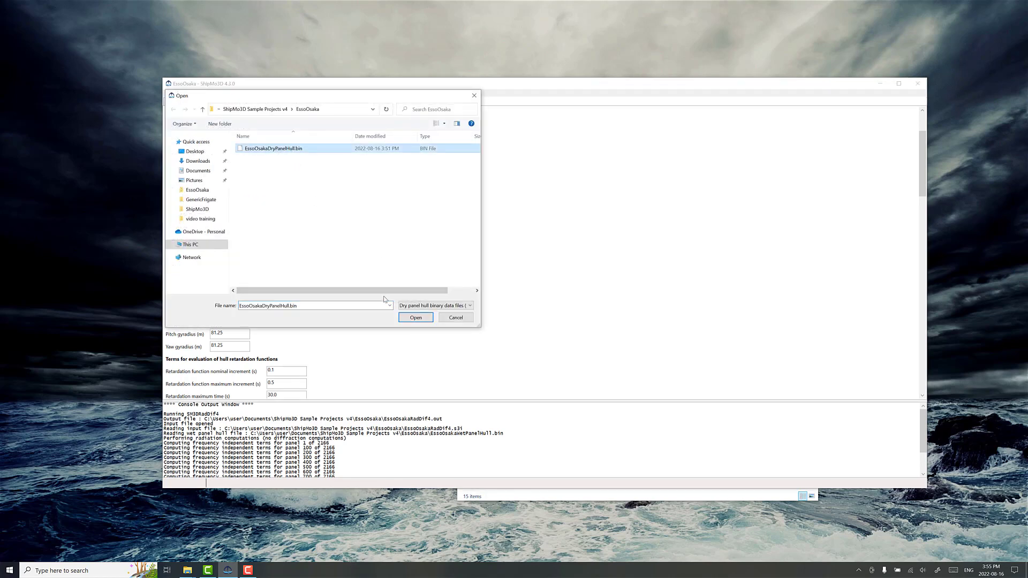
pyautogui.click(411, 319)
# Step: Run BuildShip for the Esso Osaka and close the completion message
pyautogui.scroll(-5, 344, 298)
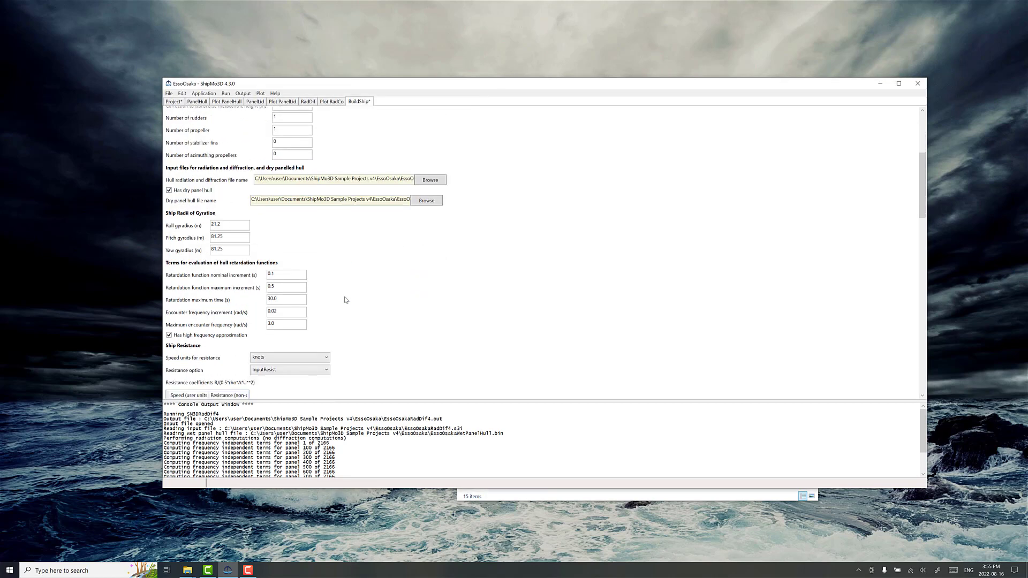
pyautogui.scroll(-10, 338, 293)
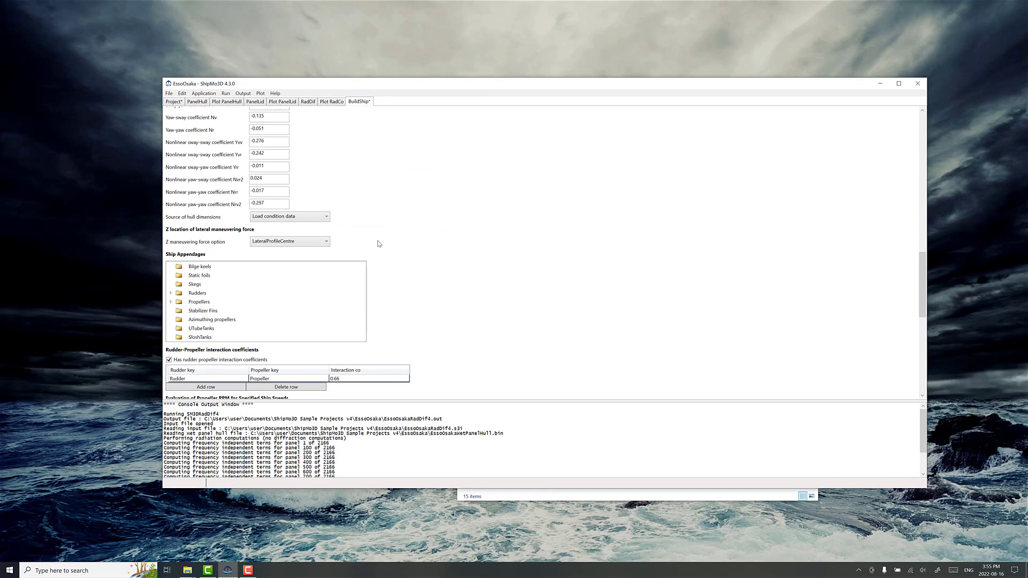
pyautogui.scroll(-4, 403, 220)
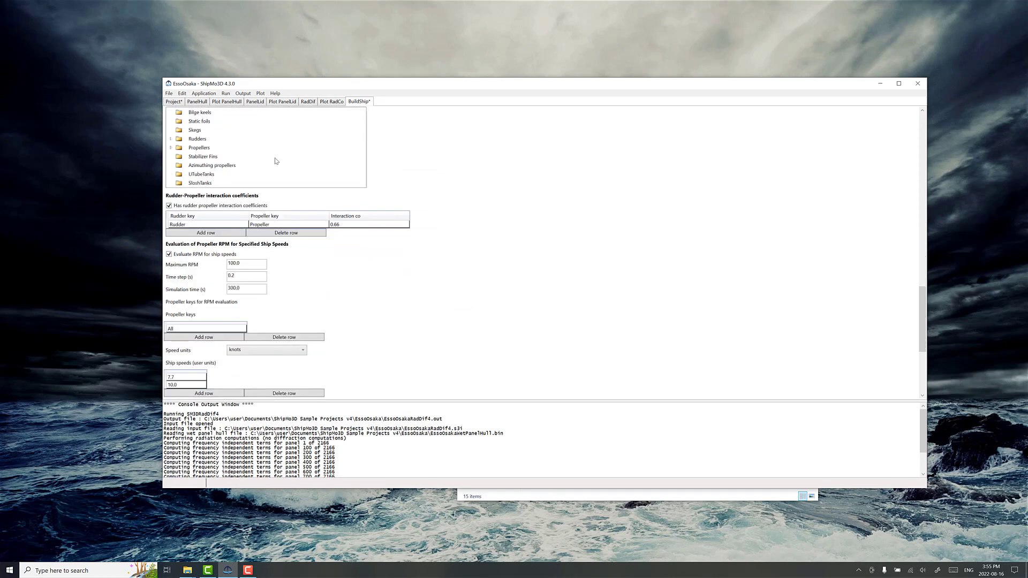
pyautogui.click(204, 156)
pyautogui.scroll(-5, 367, 319)
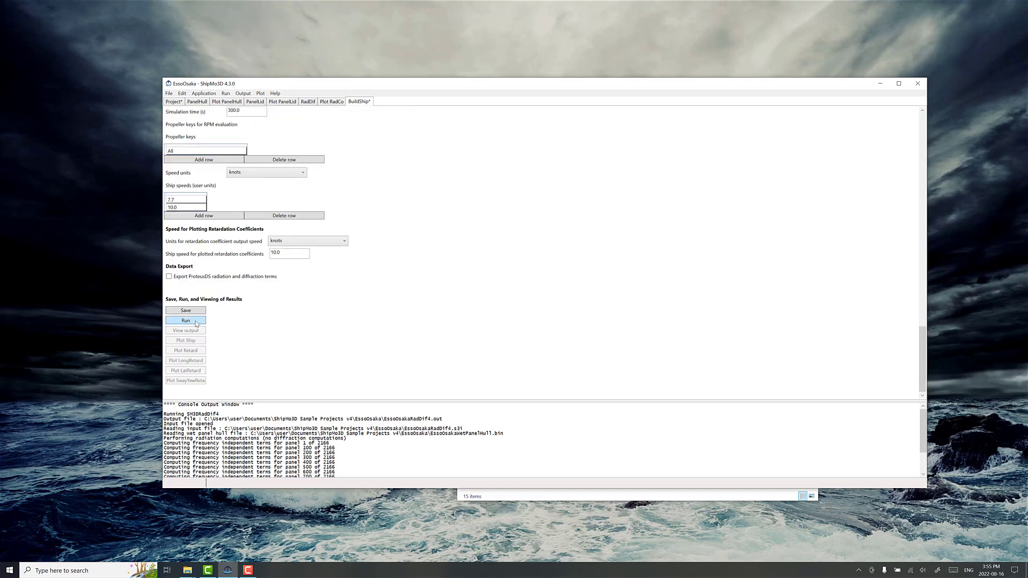
pyautogui.click(195, 322)
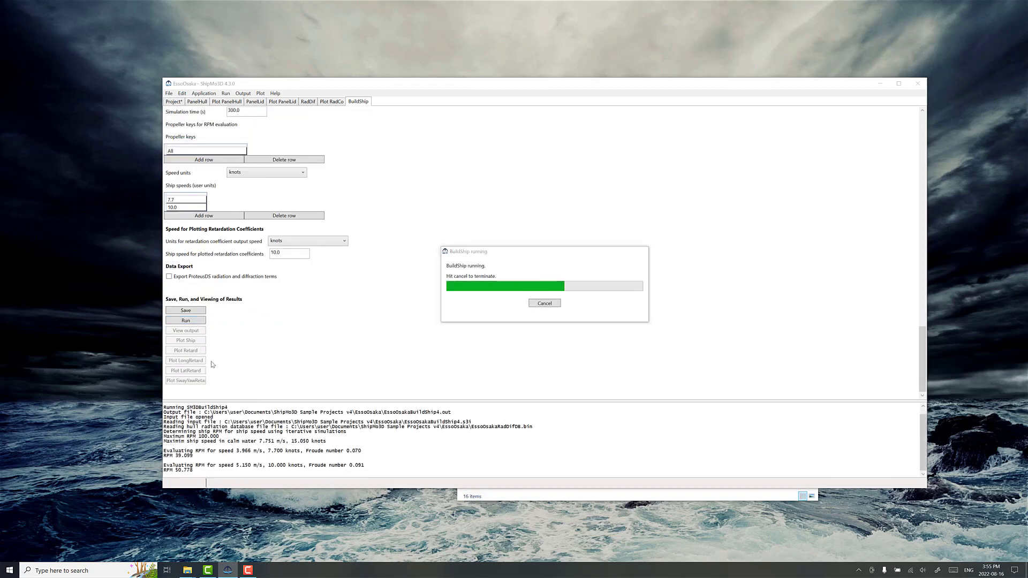
pyautogui.click(528, 310)
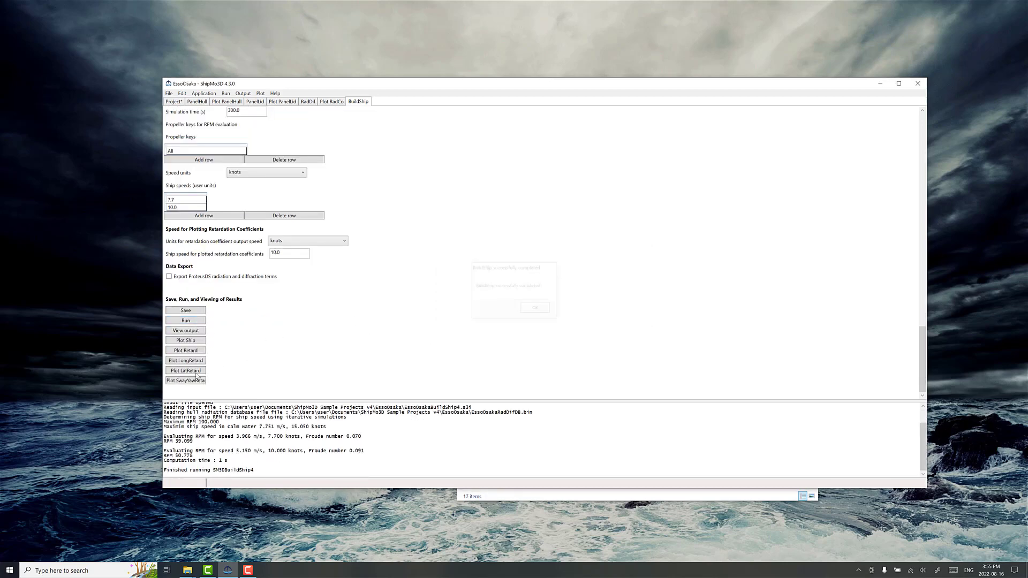
# Step: Plot the ship with panel outlines shown, setting the camera to 8 degrees vertical and -14 degrees horizontal position
pyautogui.click(187, 341)
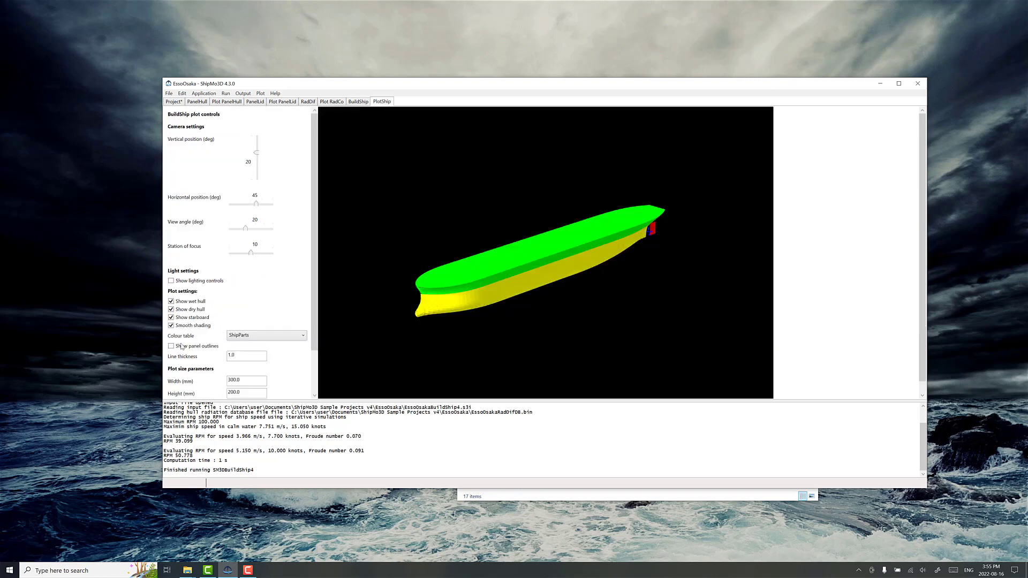
pyautogui.click(182, 347)
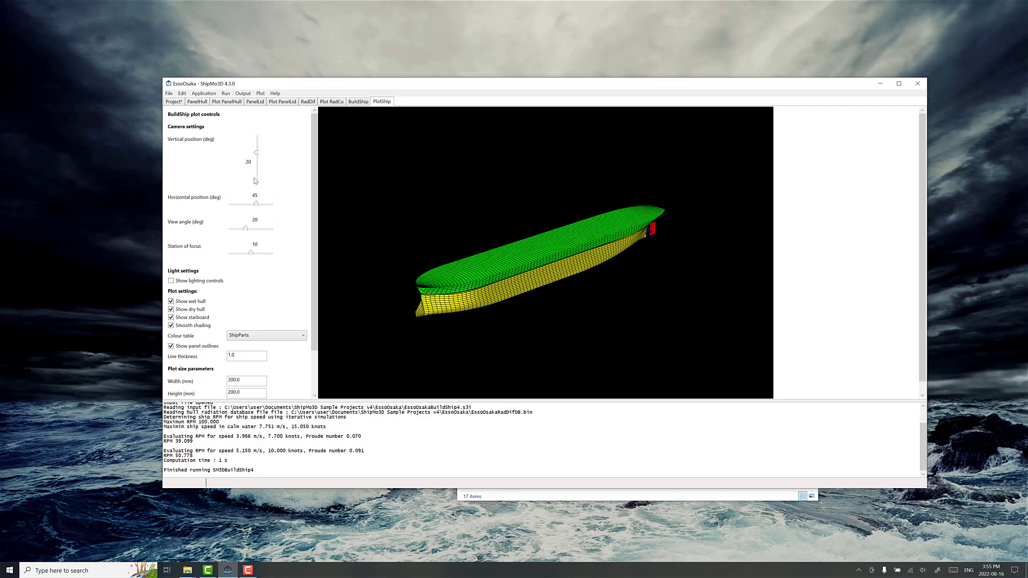
pyautogui.moveTo(257, 206); pyautogui.dragTo(232, 206)
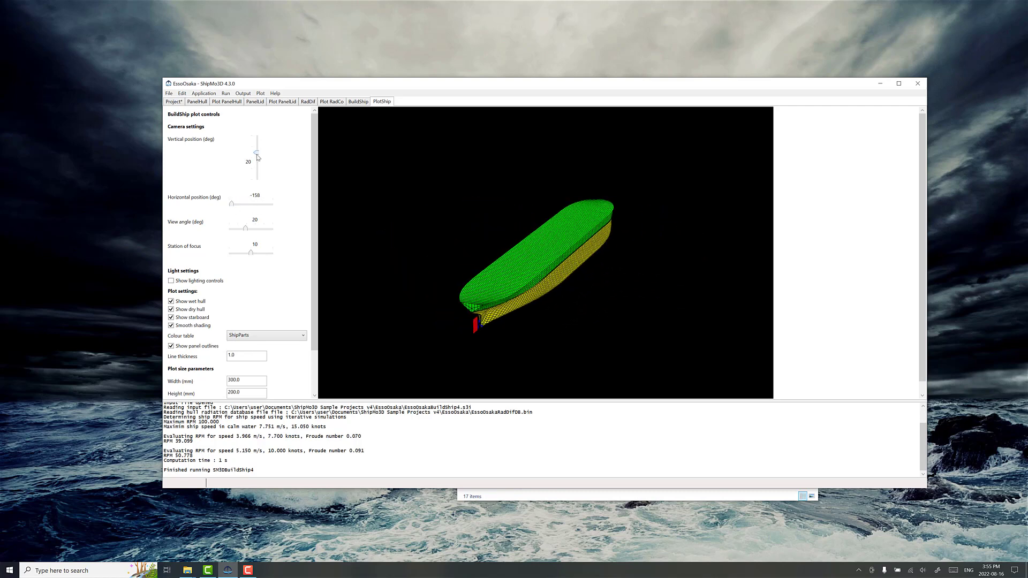
pyautogui.moveTo(256, 153); pyautogui.dragTo(256, 155)
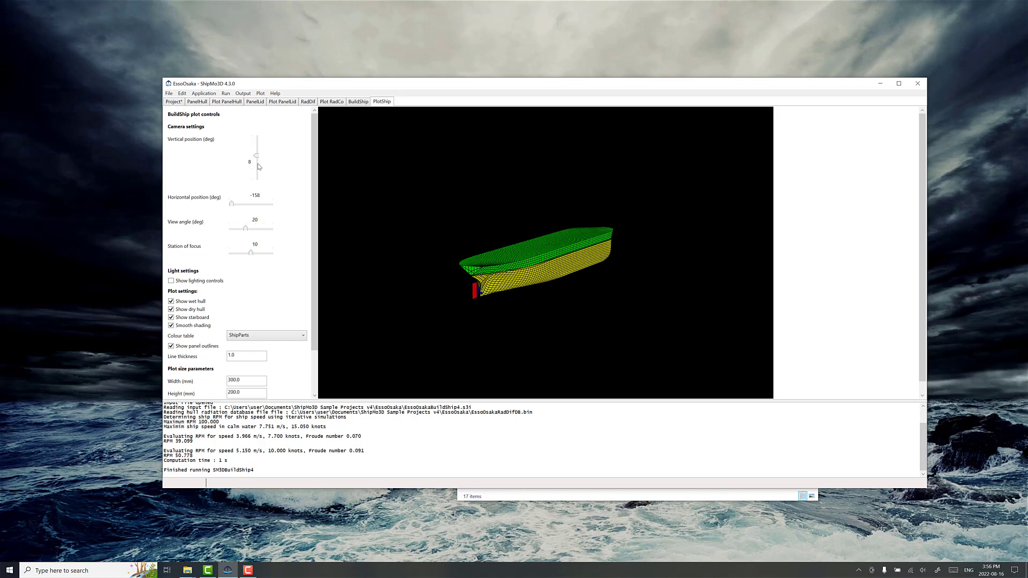
pyautogui.moveTo(233, 208); pyautogui.dragTo(249, 206)
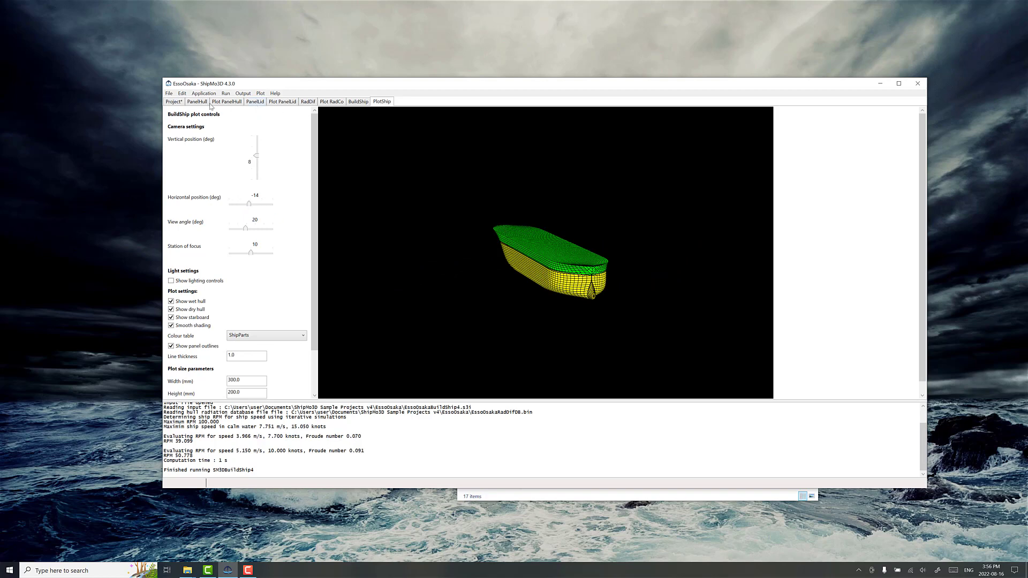
# Step: Add the existing FreeMo data file Turn10ktFreeMo4.s3i to the project and accept its directory update
pyautogui.click(169, 93)
pyautogui.moveTo(154, 142)
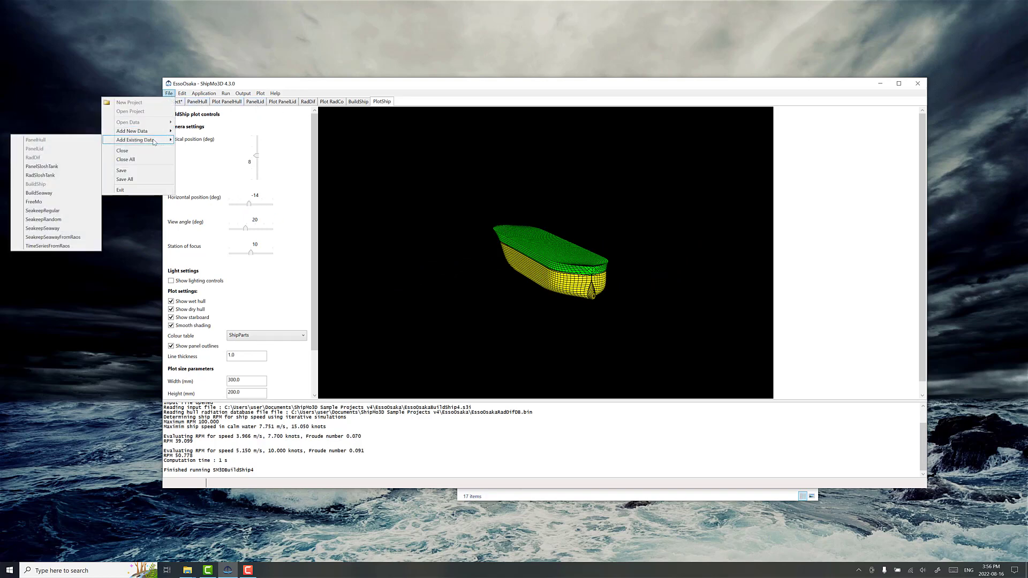
pyautogui.click(46, 204)
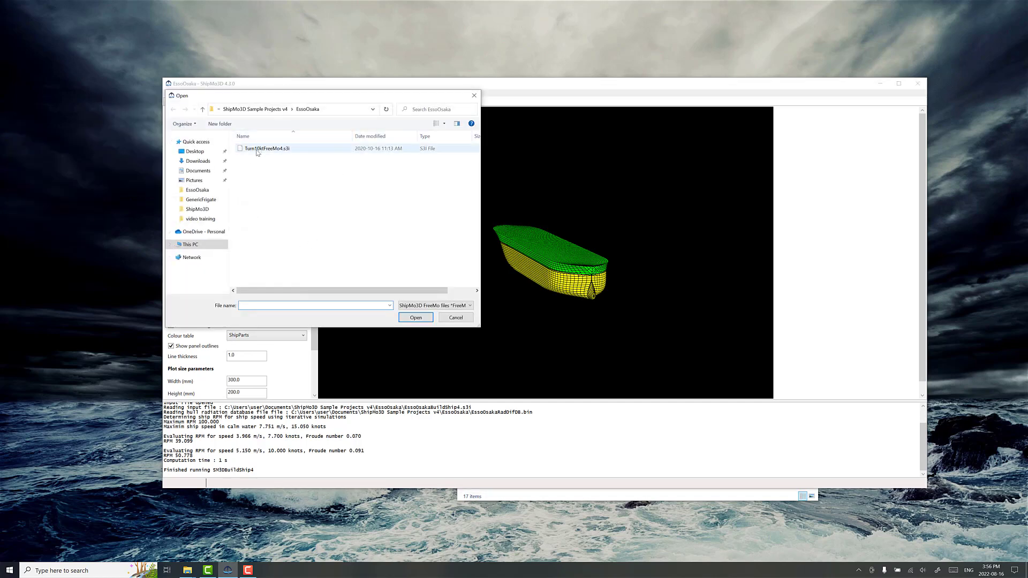
pyautogui.click(258, 150)
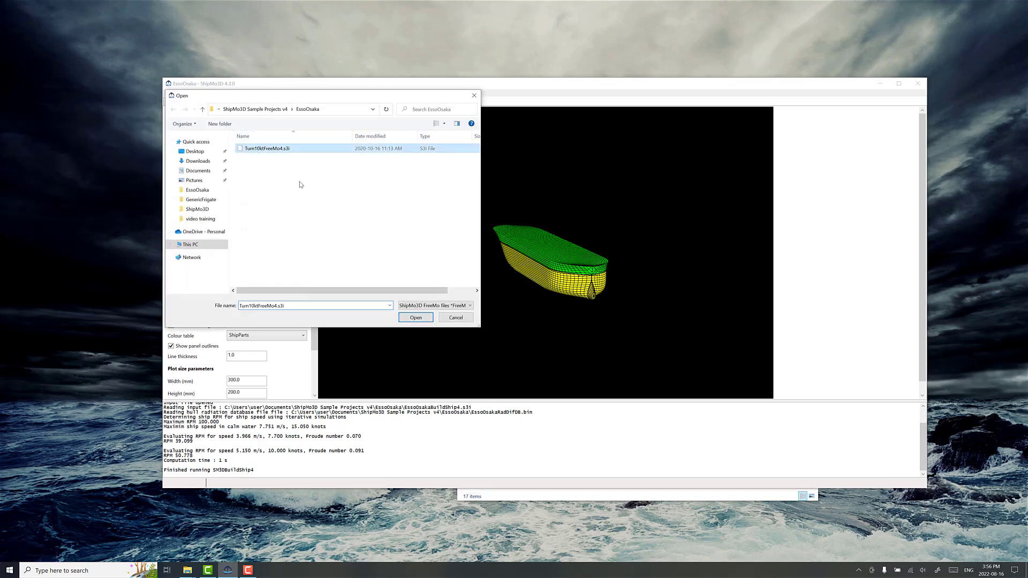
pyautogui.click(411, 317)
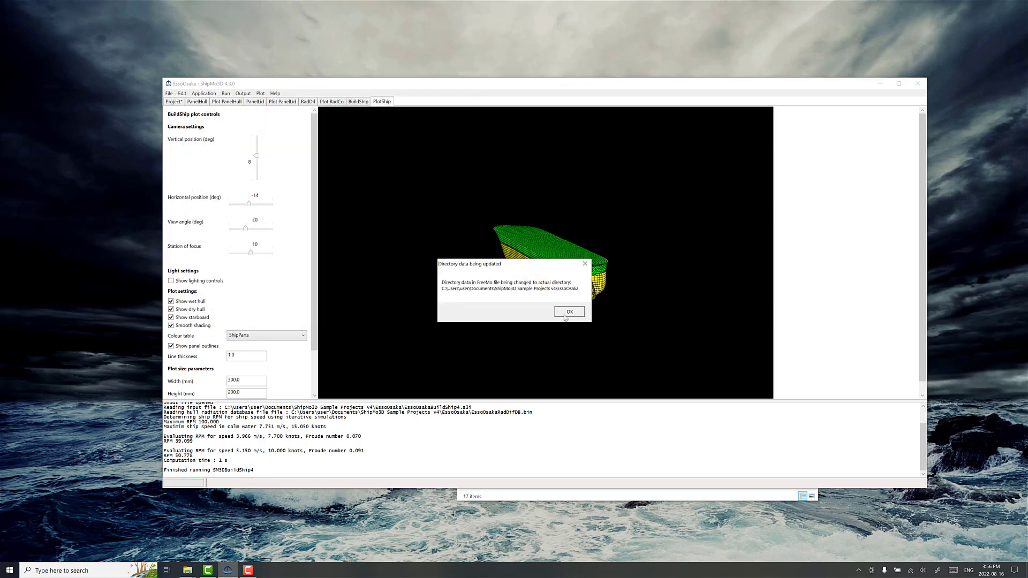
pyautogui.click(569, 313)
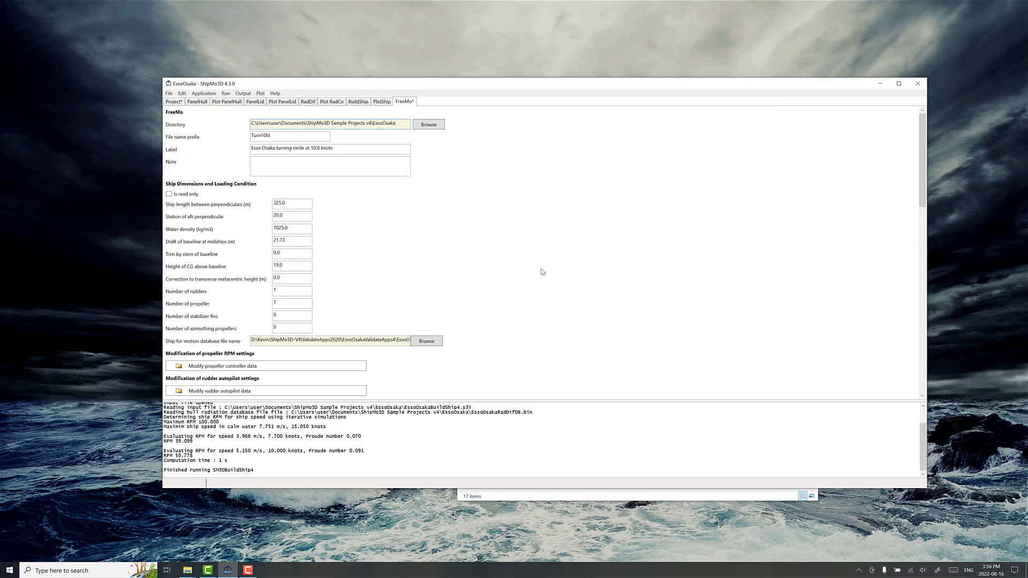
# Step: Set the ship for motion database file of FreeMo to EssoOsakaShipForMotionDB.bin from the EssoOsaka folder
pyautogui.click(418, 342)
pyautogui.click(293, 150)
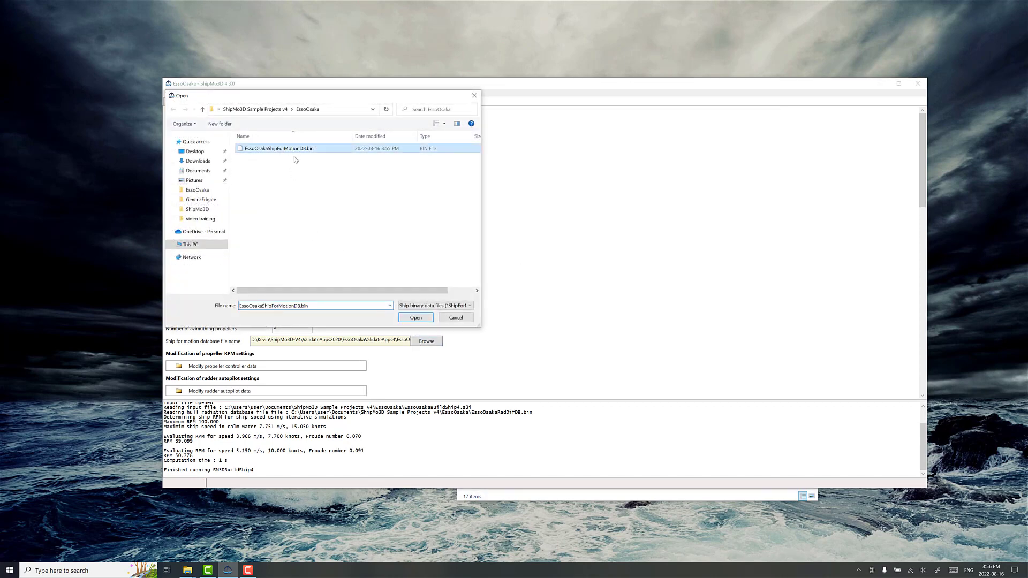
pyautogui.click(415, 318)
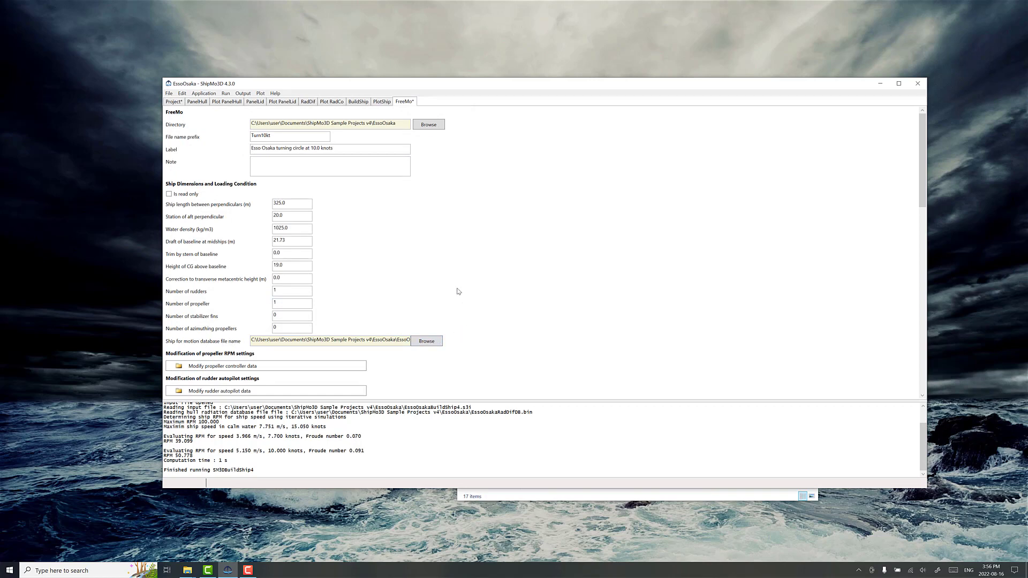
# Step: Examine FreeMo's maneuver inputs, initial speed and propeller RPM settings, and the nonlinear hull force options
pyautogui.scroll(-3, 455, 290)
pyautogui.scroll(-12, 423, 257)
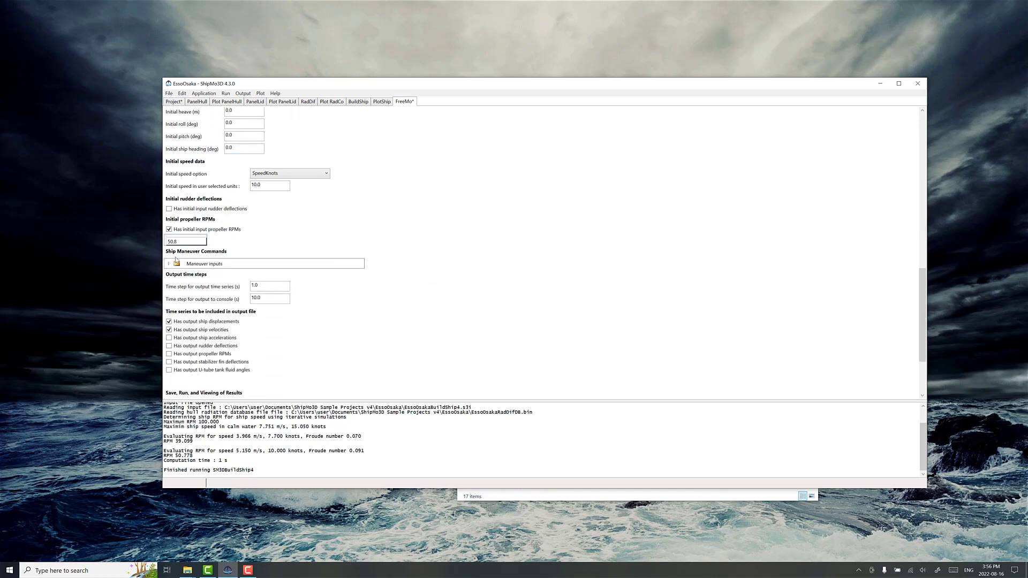
pyautogui.click(168, 263)
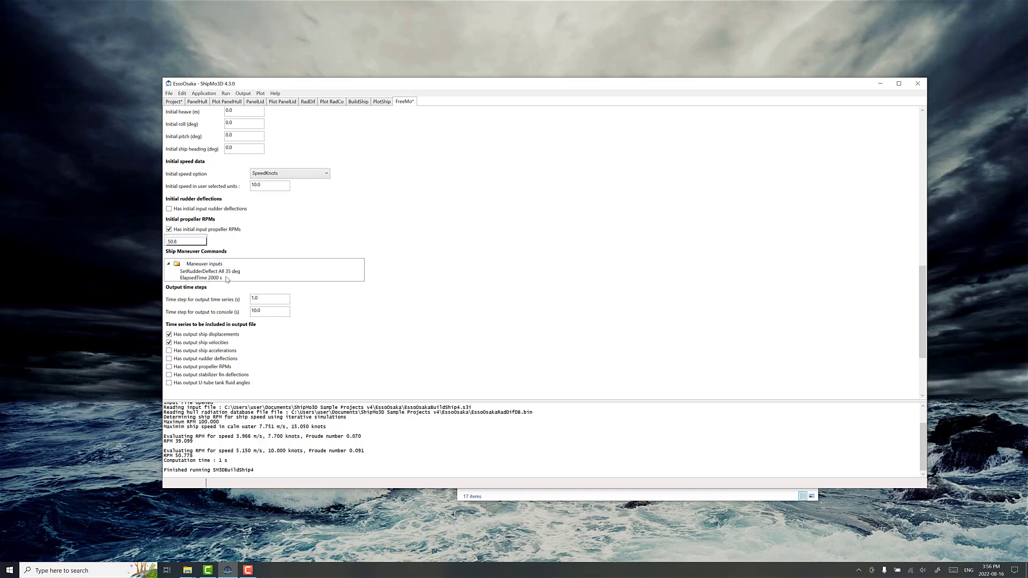
pyautogui.scroll(3, 261, 256)
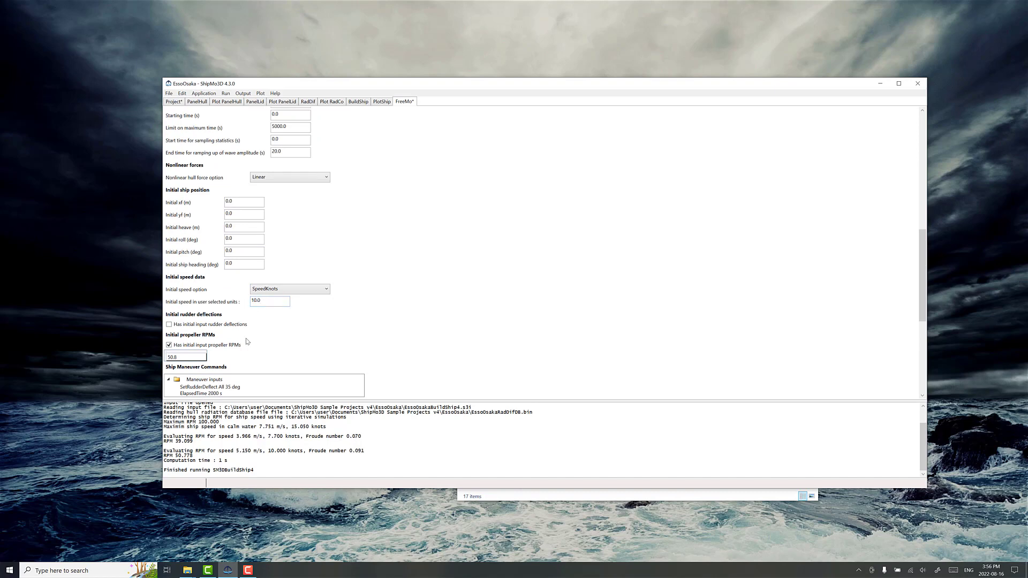
pyautogui.scroll(2, 260, 326)
pyautogui.scroll(-2, 268, 276)
pyautogui.click(277, 180)
pyautogui.click(271, 185)
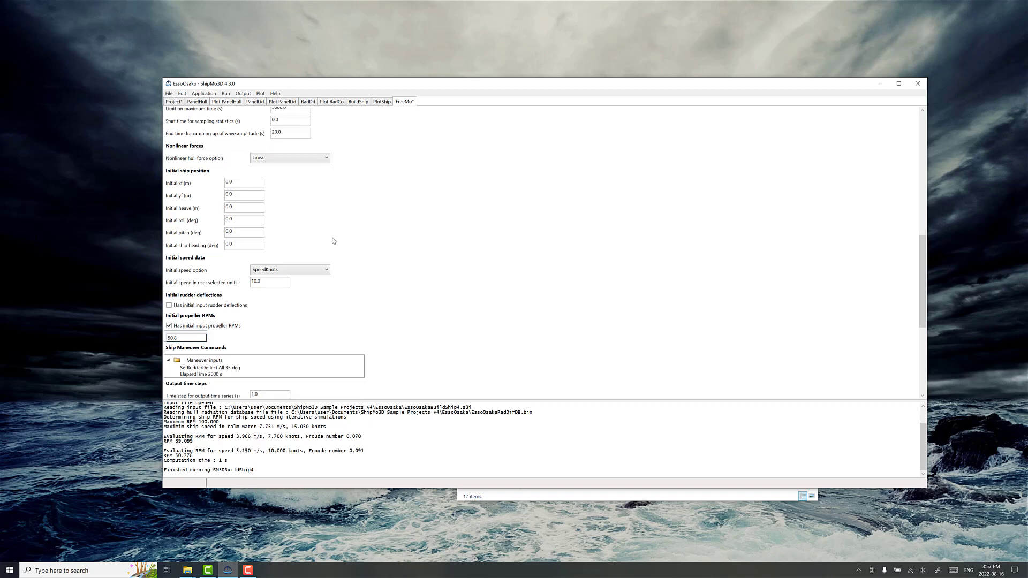
# Step: Run the FreeMo turning circle simulation and plot the ship's trajectory
pyautogui.scroll(-5, 328, 239)
pyautogui.scroll(-2, 319, 295)
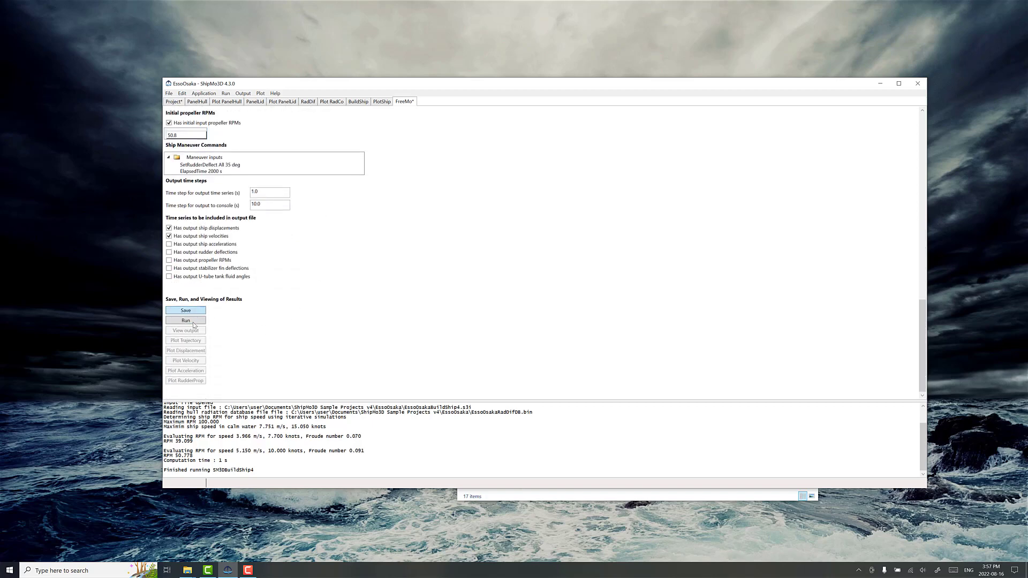
pyautogui.click(194, 323)
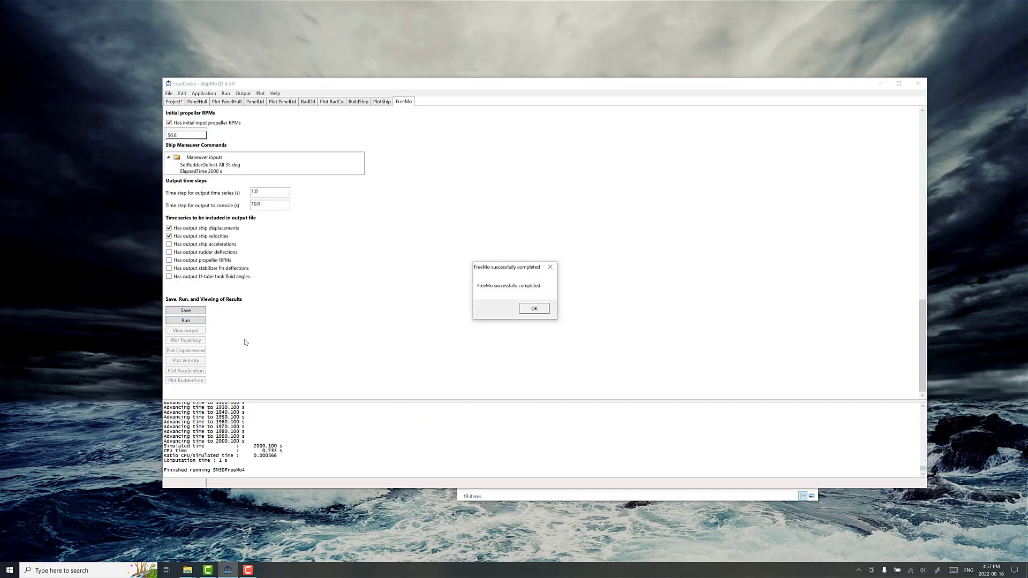
pyautogui.click(532, 309)
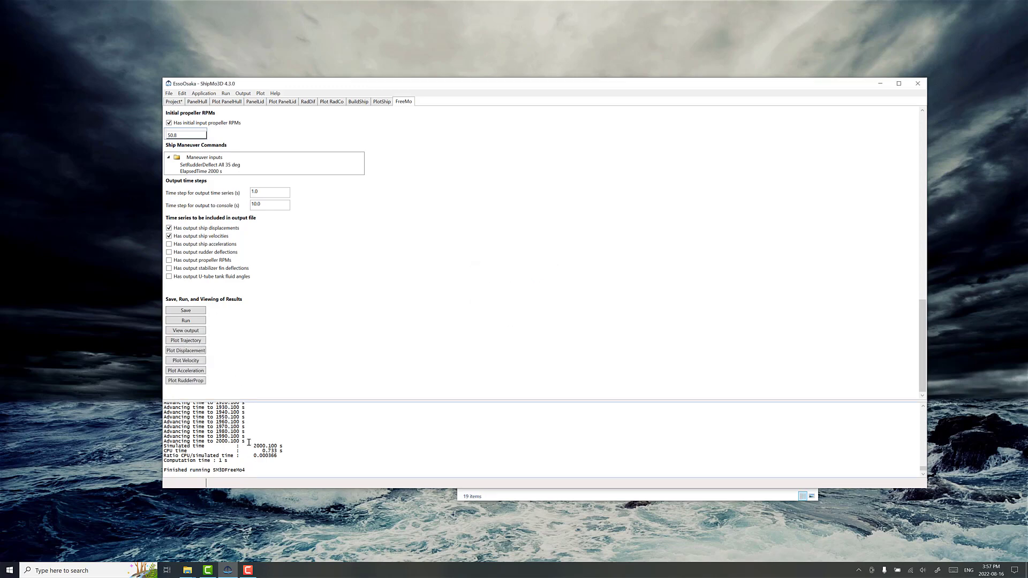
pyautogui.click(199, 342)
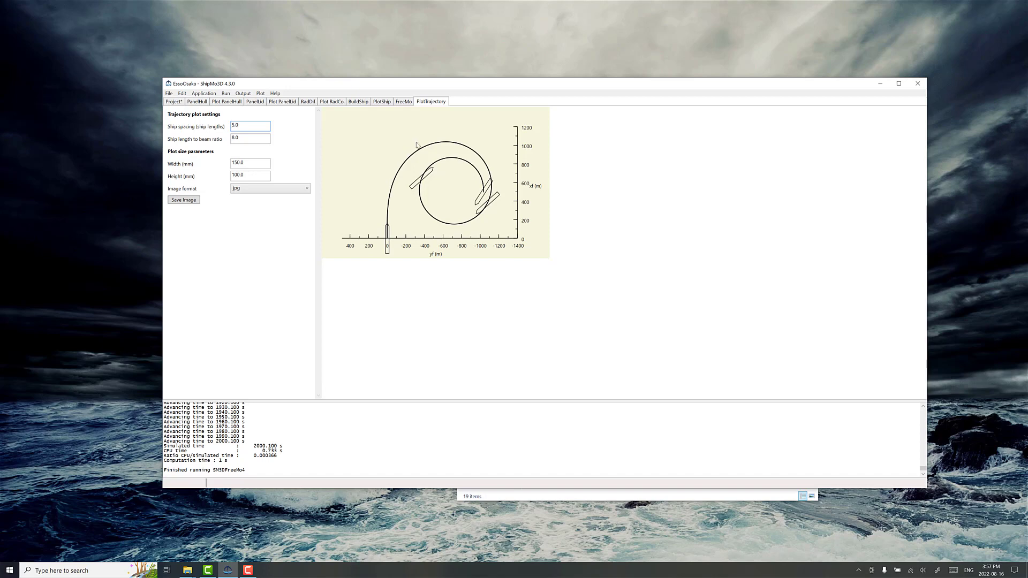